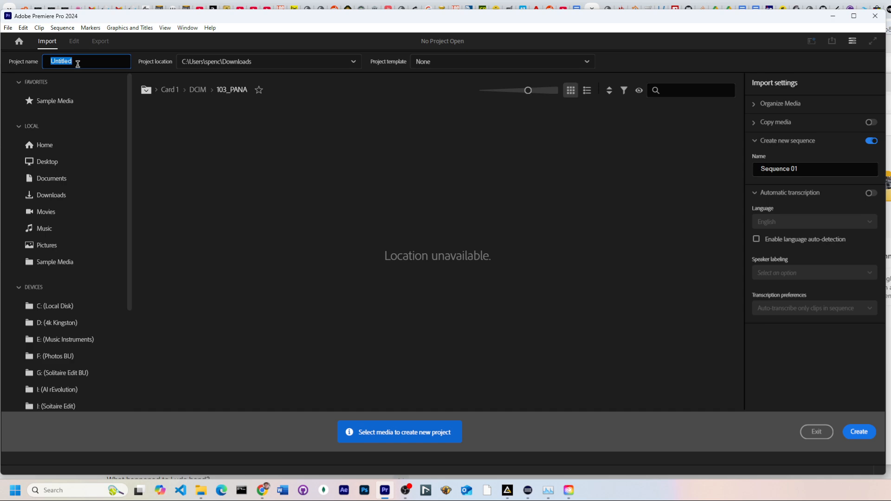
Name the new project "new project of awesomness" and create it
key(ctrl+alt+z)
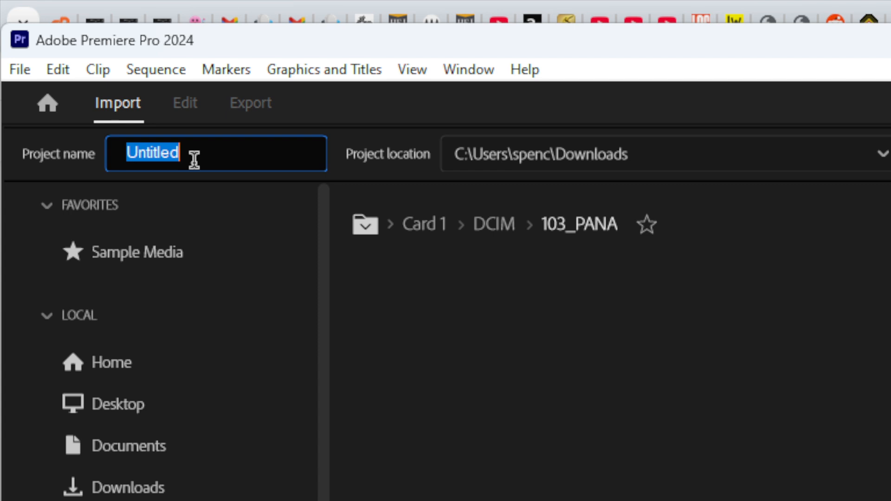
text(new)
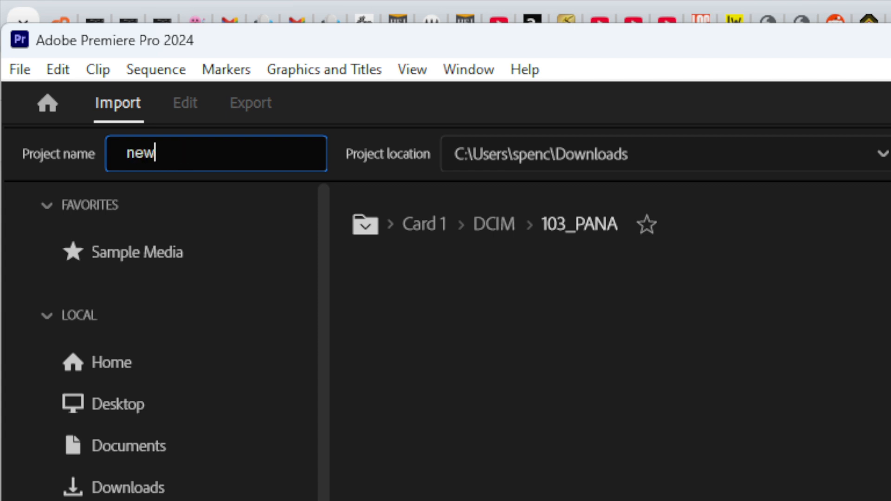
text( projec)
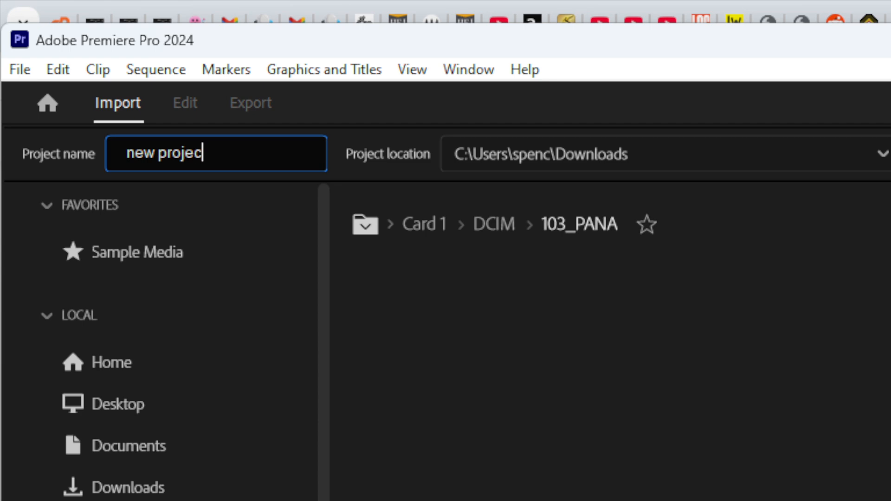
text(t of awesomens)
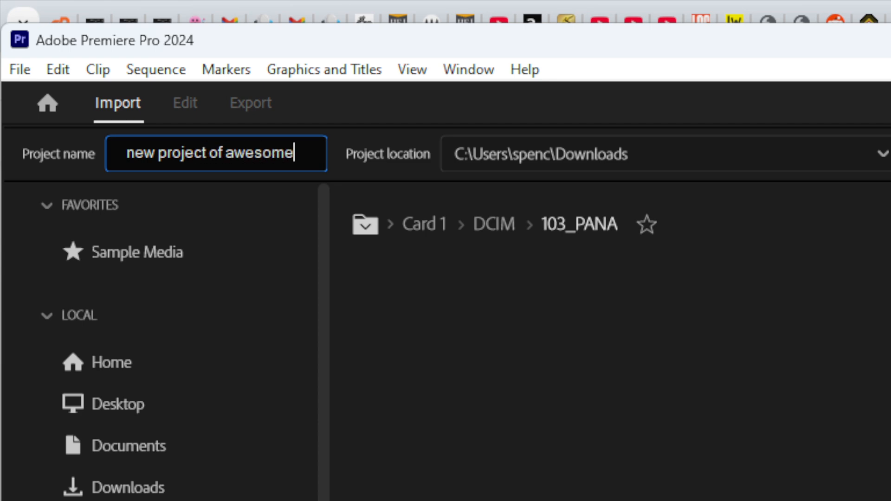
key(BackSpace)
key(BackSpace)
key(BackSpace)
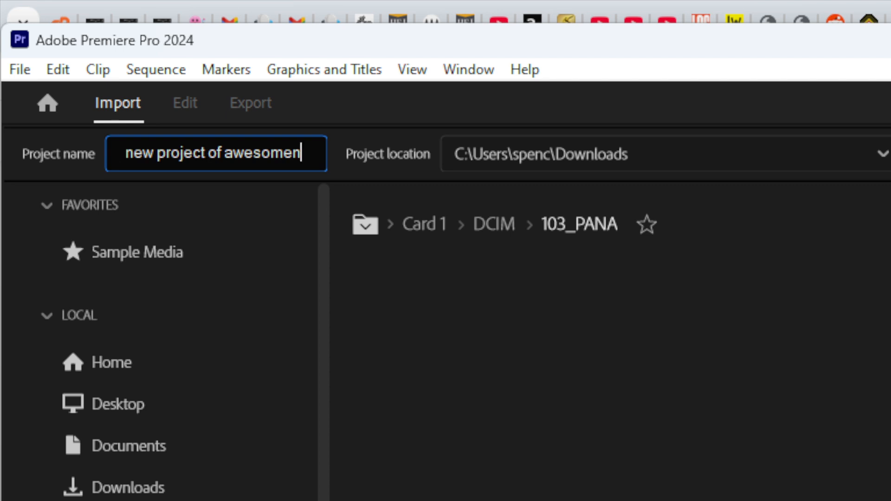
text(ness)
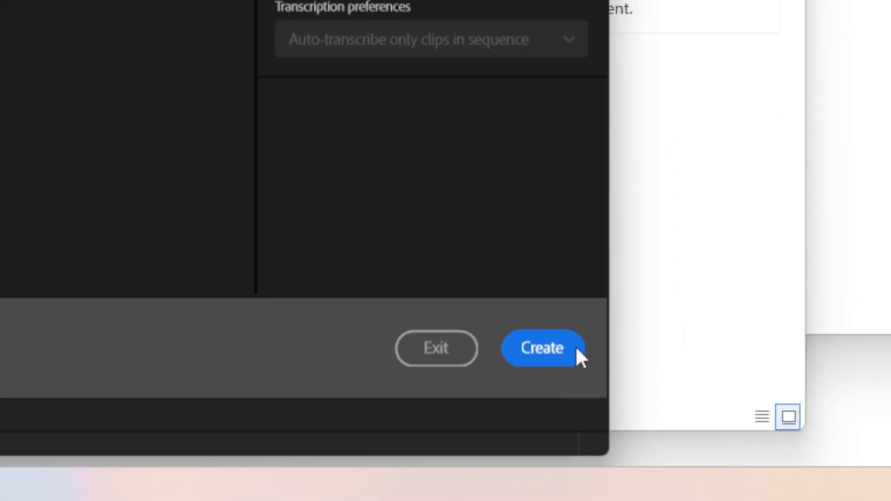
click(588, 328)
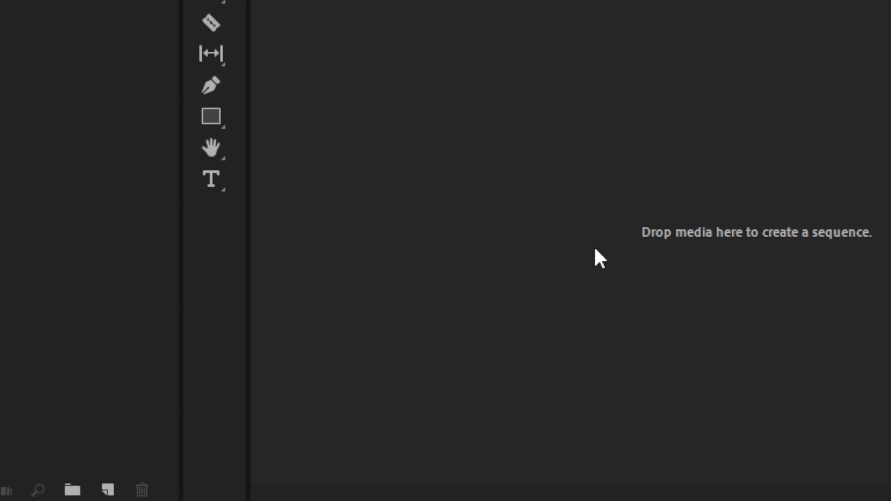
Switch the workspace to Learning
key(ctrl+alt+z)
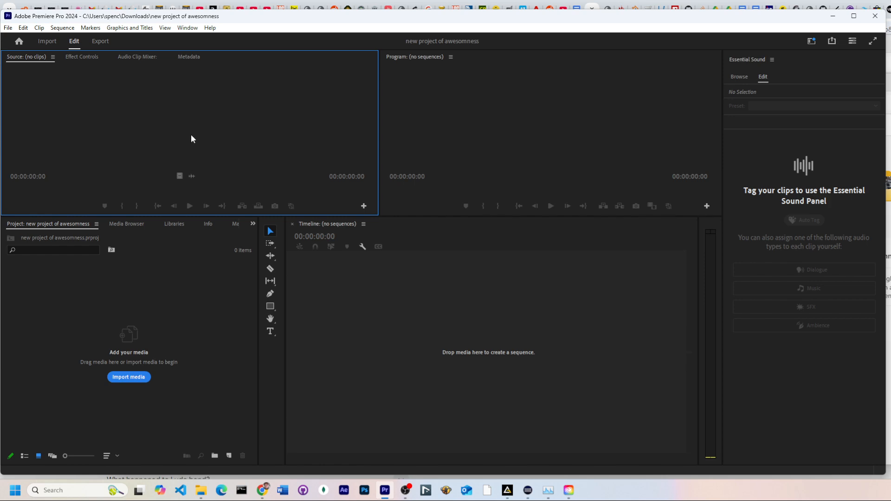
key(ctrl+alt+z)
click(188, 29)
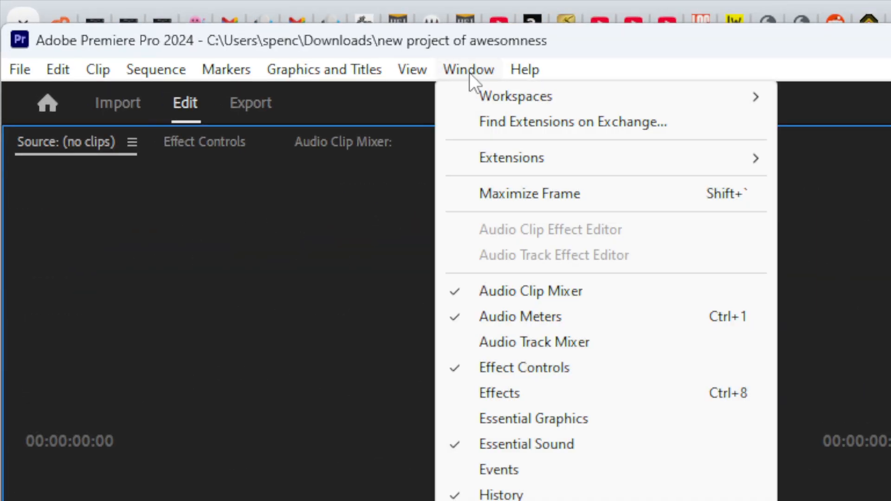
mouse_move(489, 92)
mouse_move(757, 96)
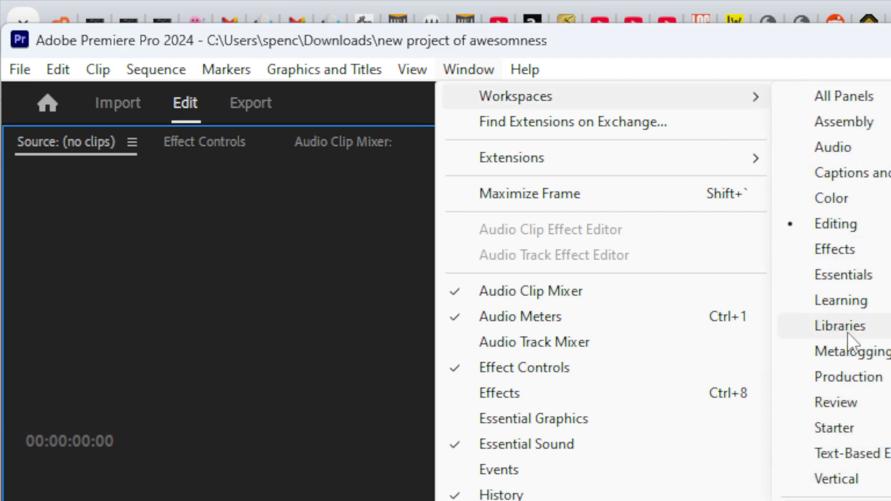
click(850, 301)
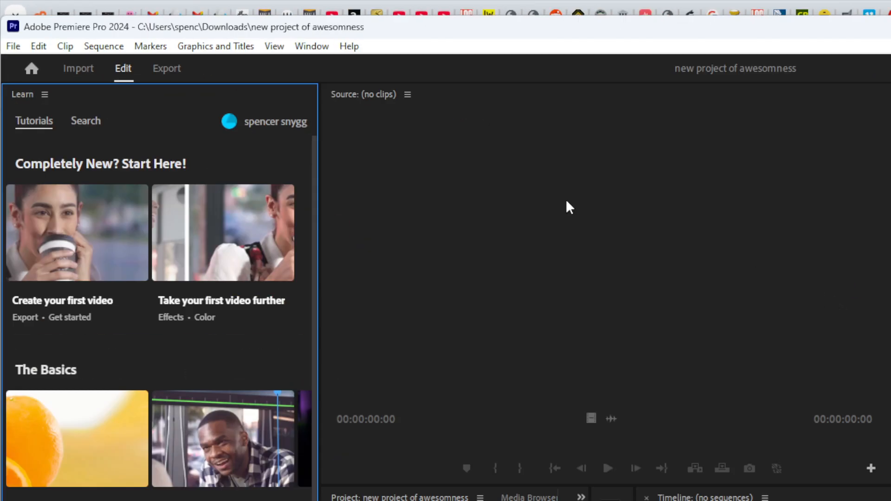
Switch the workspace back to Editing
key(ctrl+alt+z)
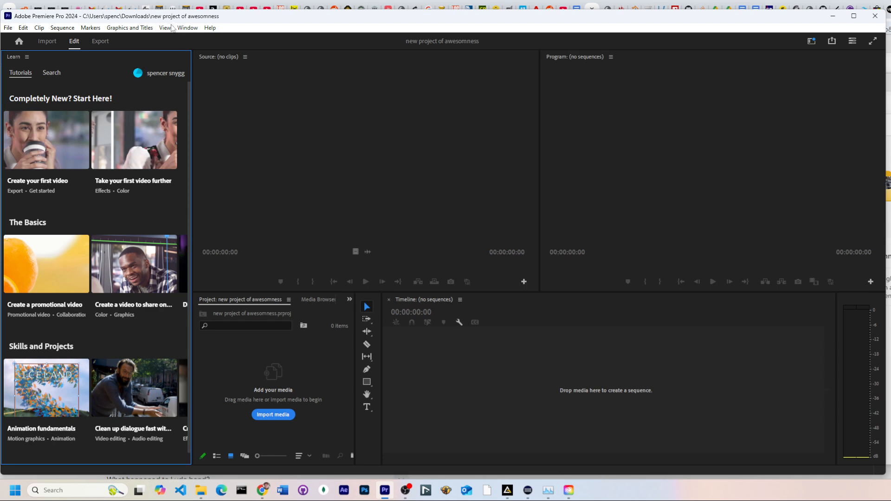
click(188, 27)
mouse_move(193, 39)
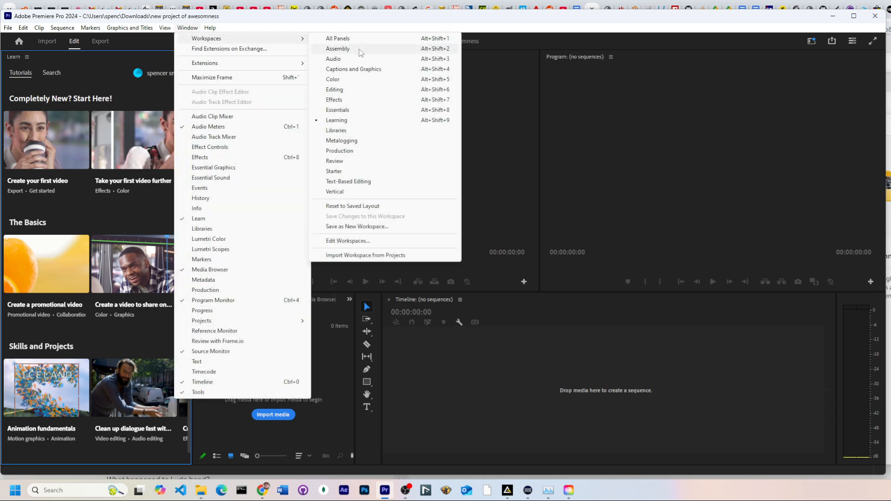
click(362, 91)
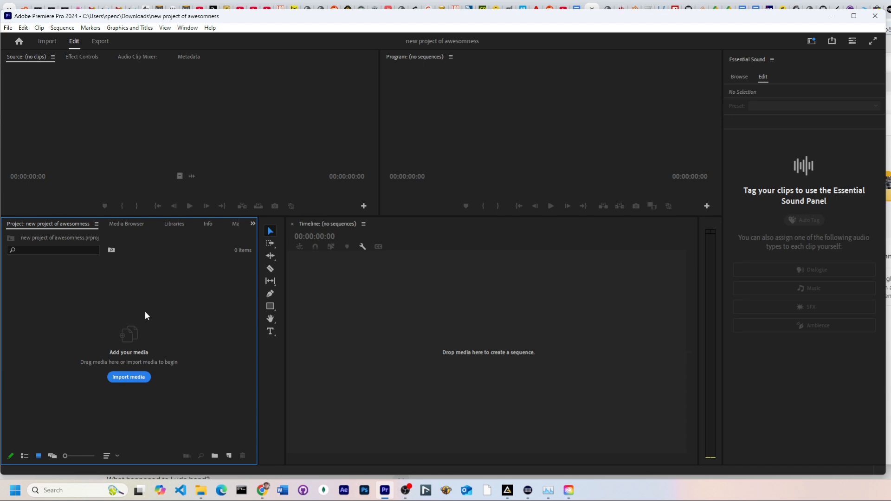
click(135, 379)
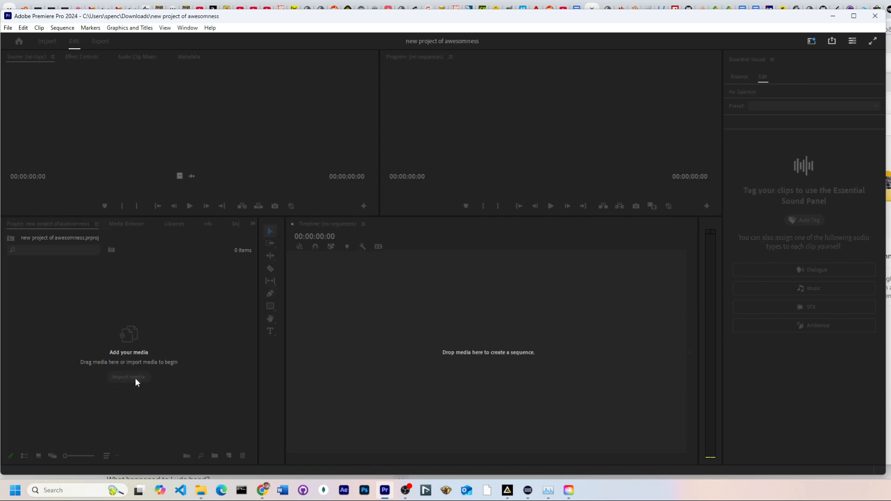
scroll(228, 149, down, 5)
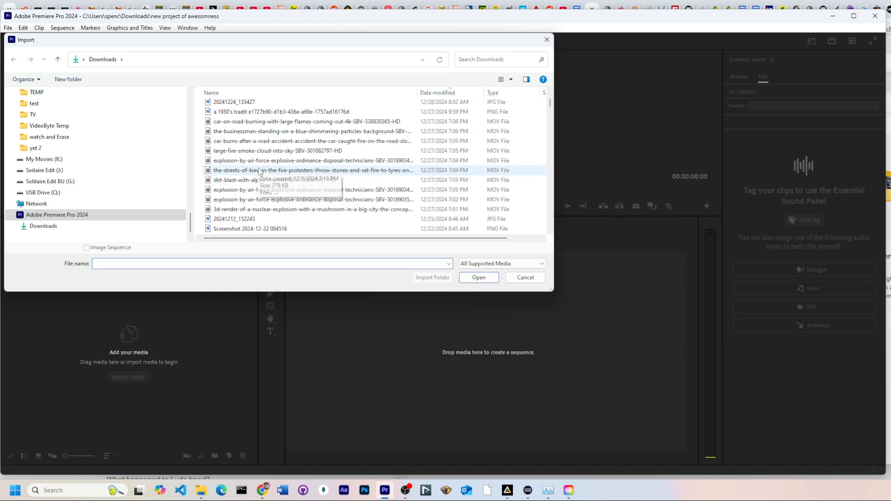
scroll(239, 168, up, 5)
click(546, 39)
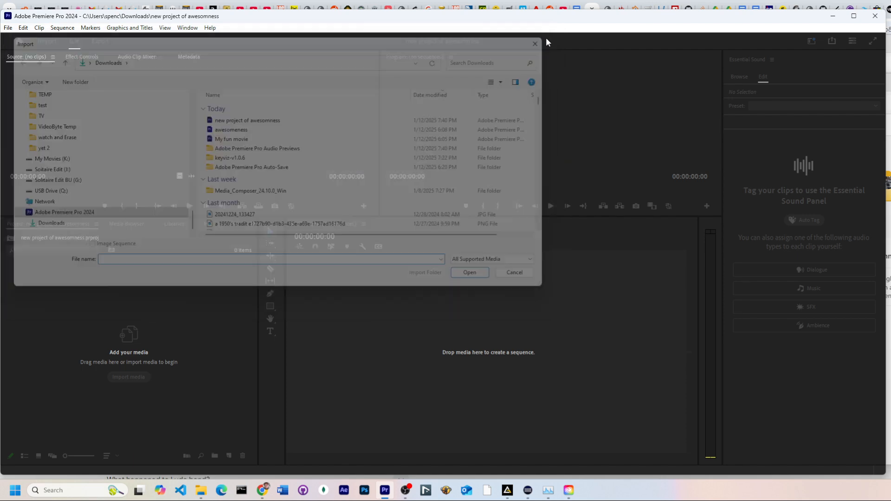
Import all clips from the Destroying technology folder into the project bin
mouse_move(199, 496)
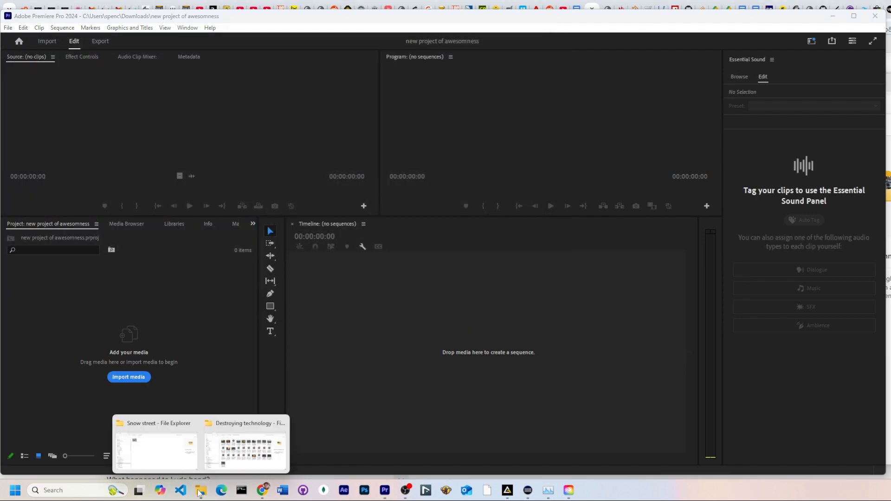
click(238, 451)
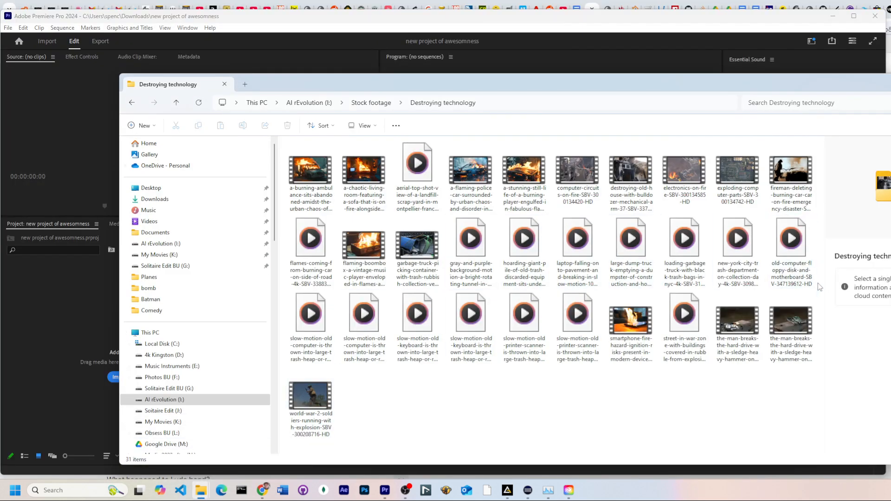
drag(797, 380, 44, 308)
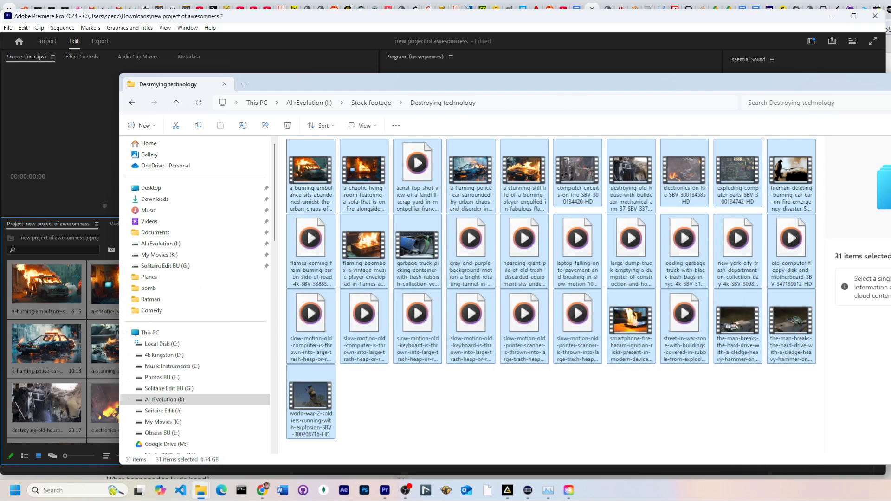
key(alt+Tab)
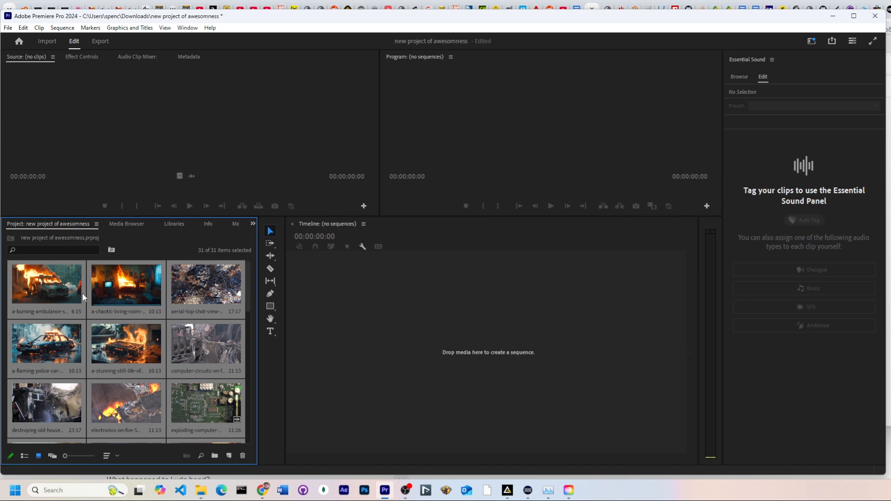
Open the burning ambulance clip in the Source Monitor and mark in and out points around about 3 seconds
double_click(47, 288)
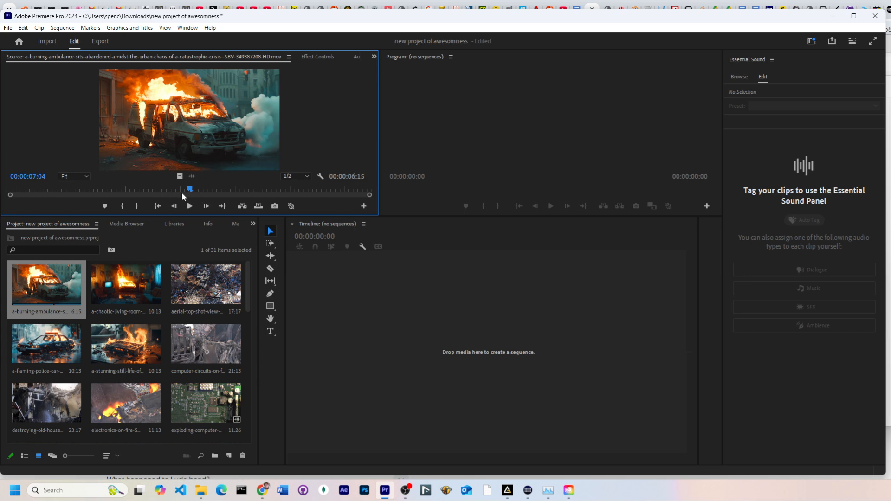
drag(185, 190, 88, 195)
key(i)
drag(213, 186, 255, 188)
key(o)
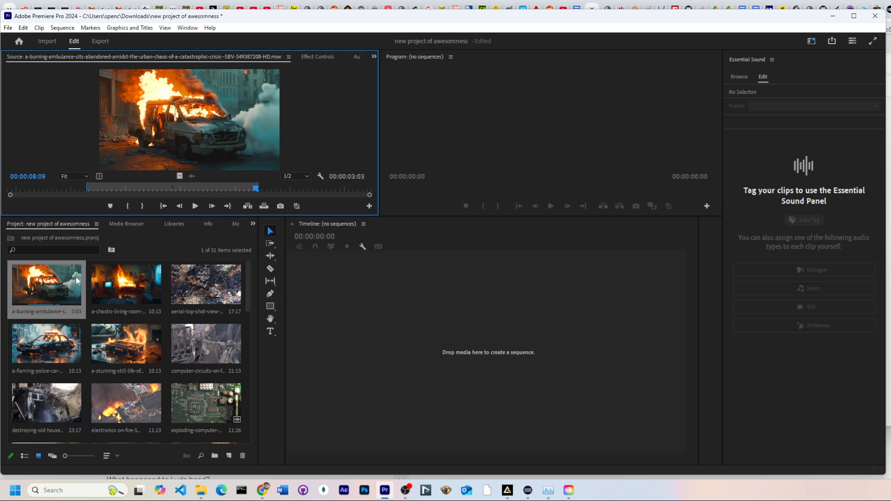
Create a sequence from the trimmed ambulance clip and append the slow-motion printer clip after it on V1
drag(47, 283, 387, 345)
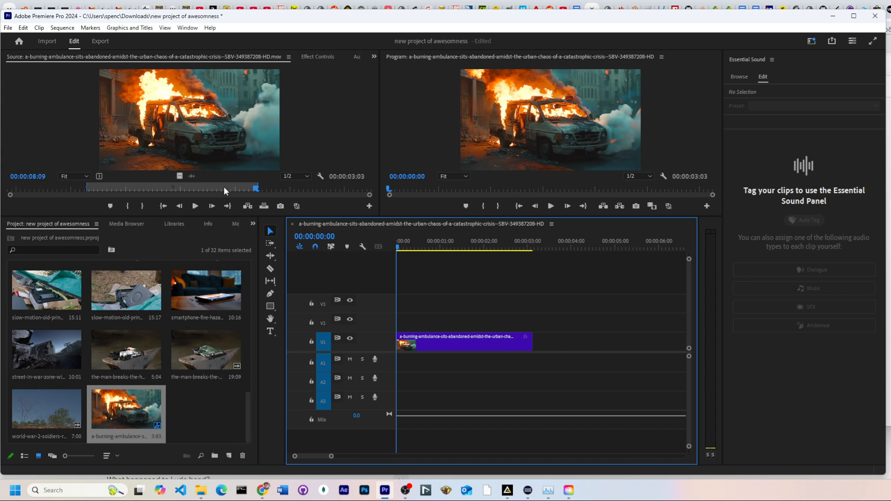
click(144, 299)
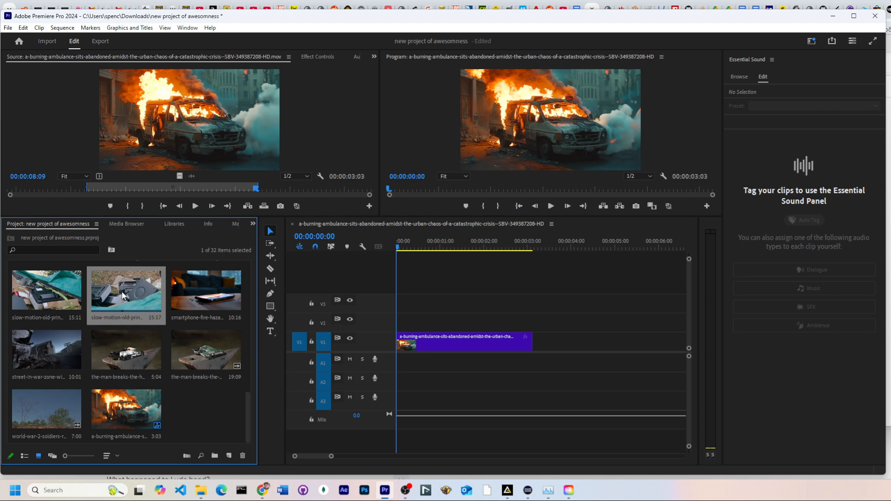
drag(129, 297, 534, 346)
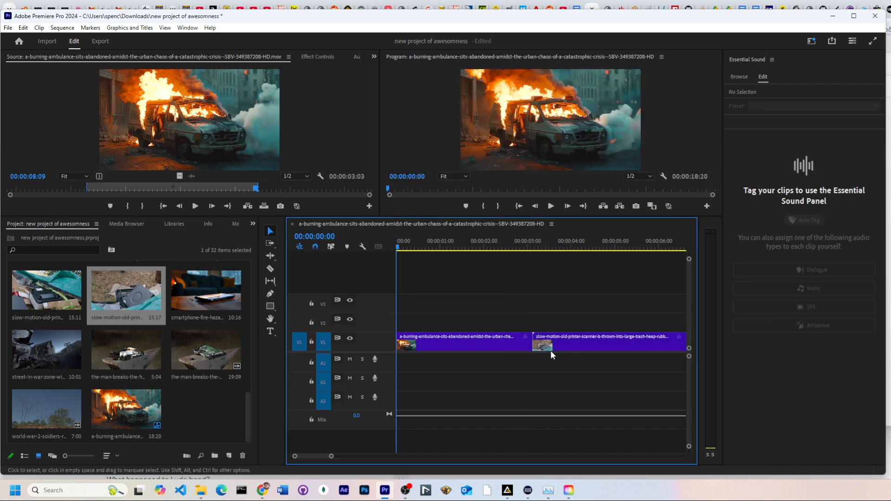
Open the slow-motion printer clip in the Source Monitor and mark in and out points for a section of about 1:19
double_click(128, 289)
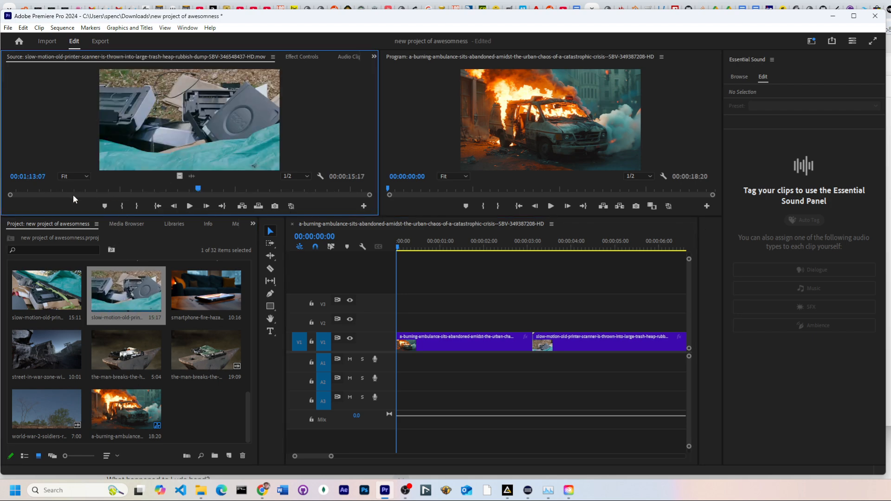
drag(72, 191, 59, 188)
key(i)
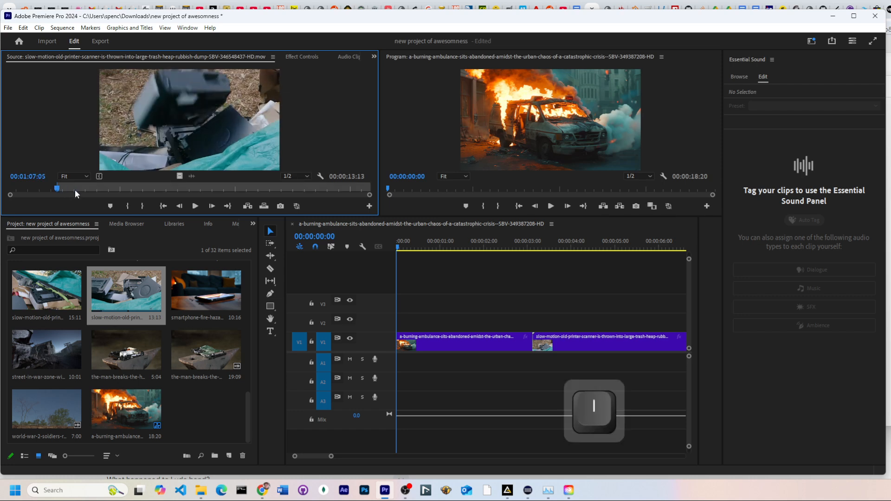
click(157, 188)
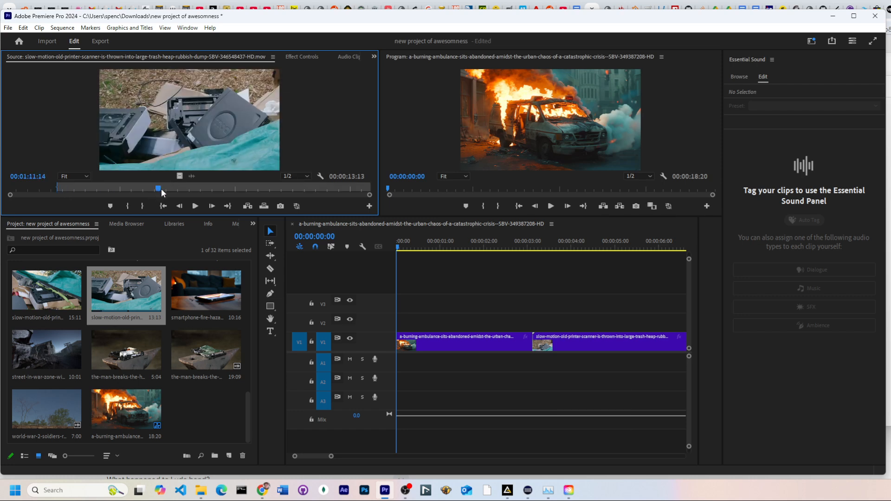
key(o)
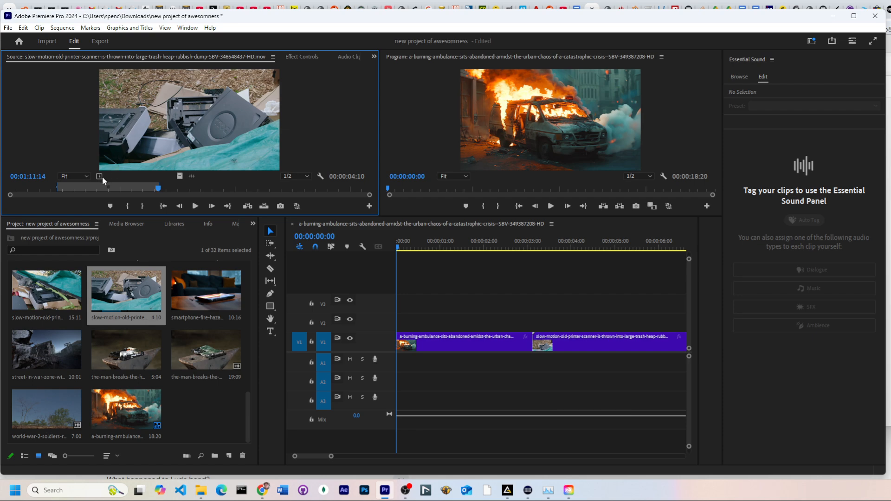
drag(125, 290, 164, 153)
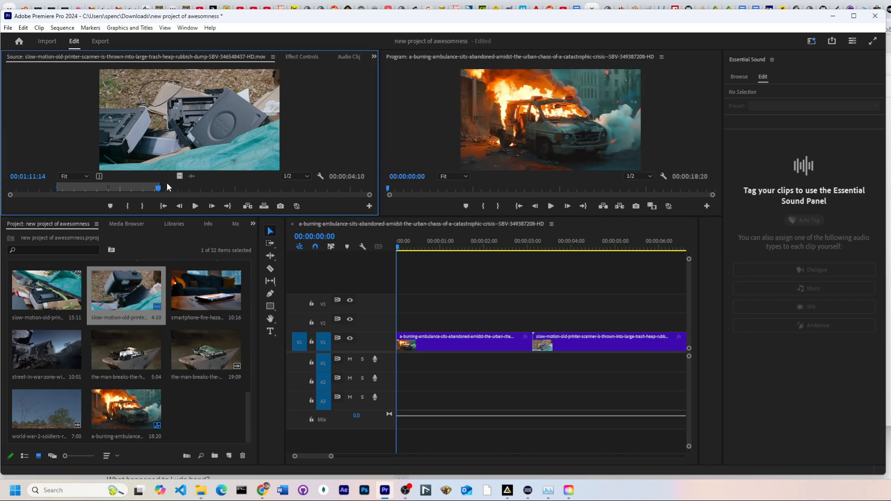
drag(159, 190, 98, 186)
key(o)
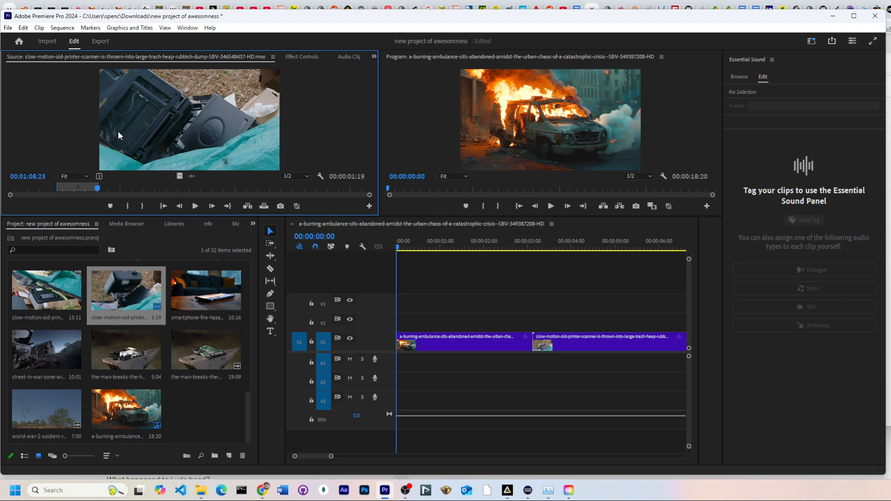
Place the trimmed printer clip on track V2 overlapping the cut between the first two clips
drag(118, 131, 491, 320)
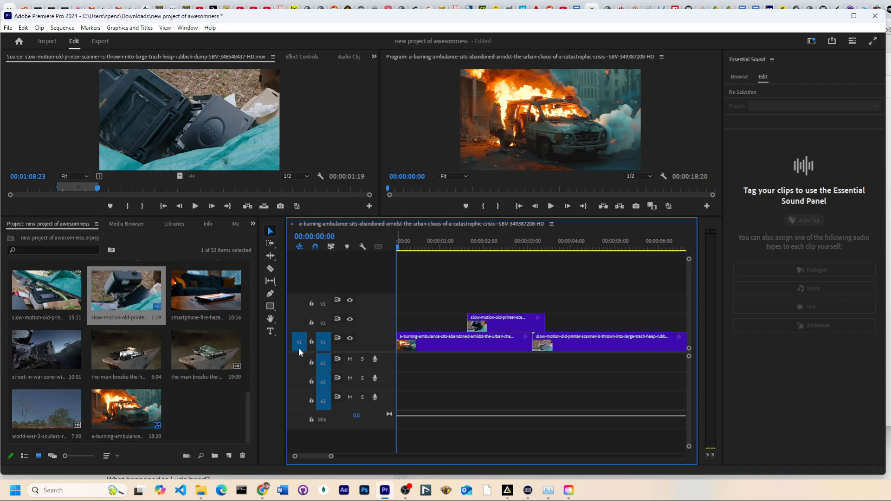
click(121, 139)
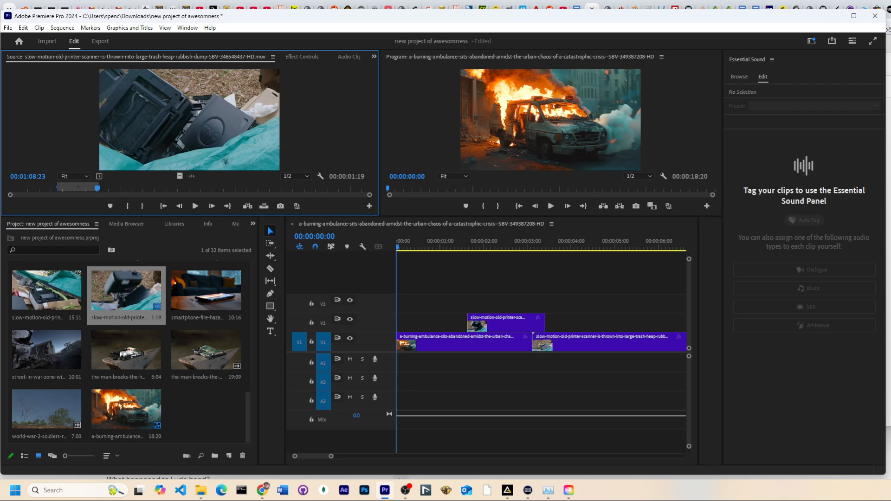
Import the 20201217_055045 clip from the Snow street folder into the project bin
key(alt+Tab)
mouse_move(378, 118)
mouse_down()
mouse_move(386, 124)
mouse_move(336, 157)
mouse_move(88, 305)
mouse_up()
scroll(107, 296, up, 10)
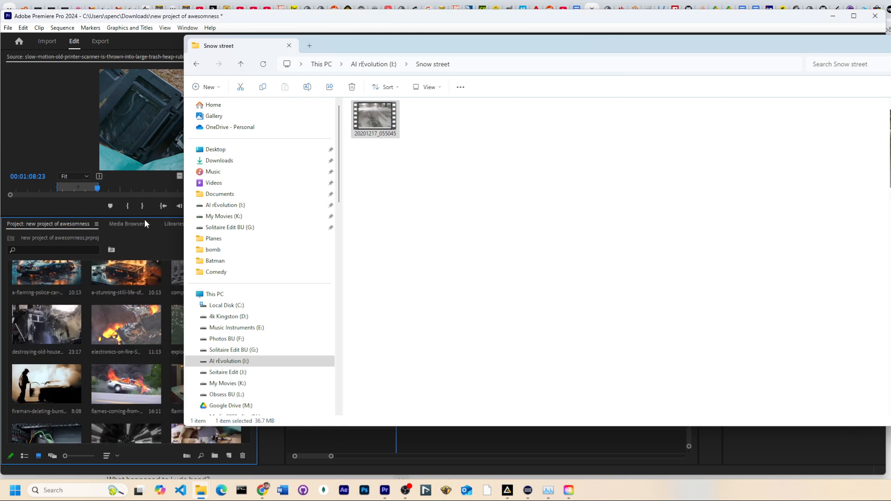
Scroll through the project bin's clip thumbnails to locate the newly imported snow street clip
click(73, 86)
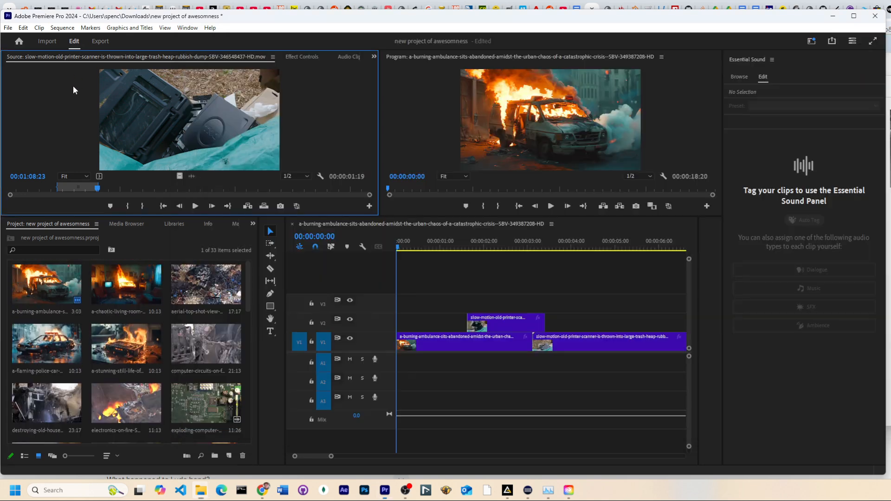
scroll(181, 301, down, 10)
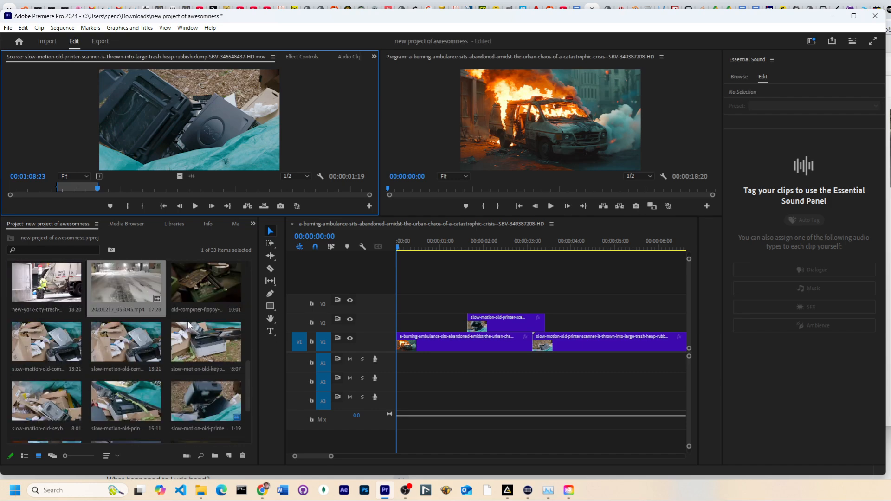
scroll(188, 321, up, 3)
scroll(188, 321, up, 5)
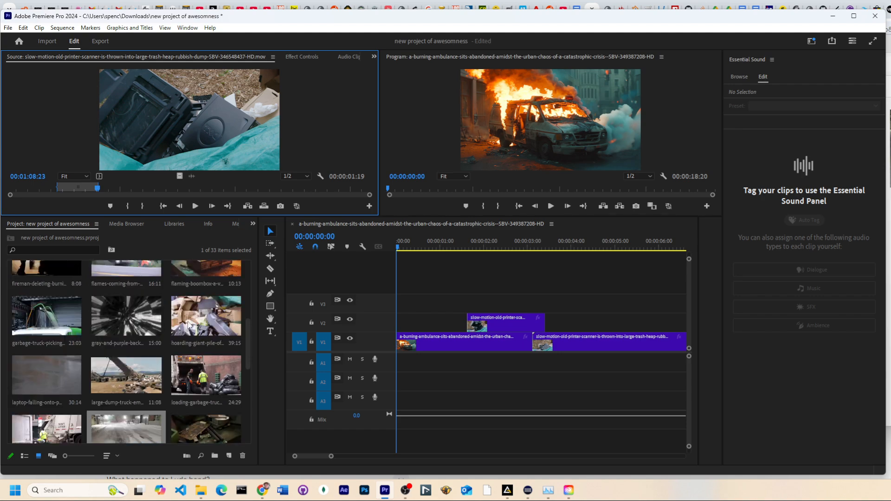
scroll(188, 321, up, 2)
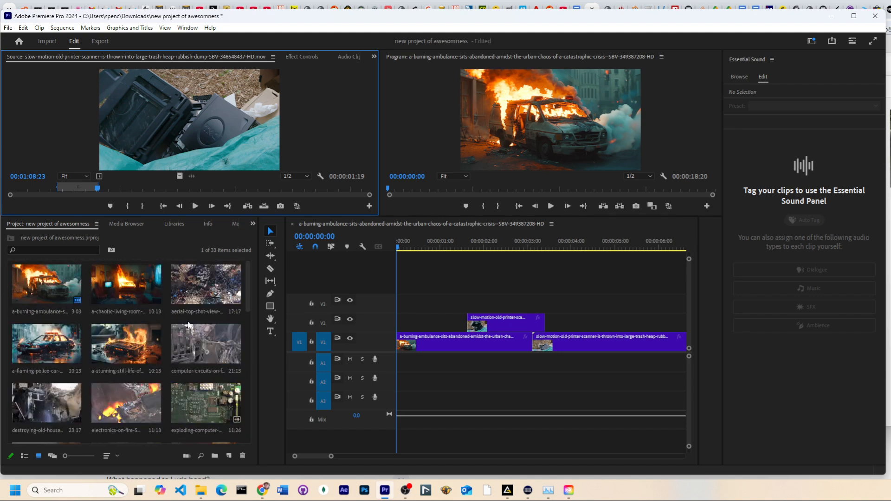
drag(247, 271, 249, 416)
scroll(250, 416, up, 3)
scroll(249, 416, up, 5)
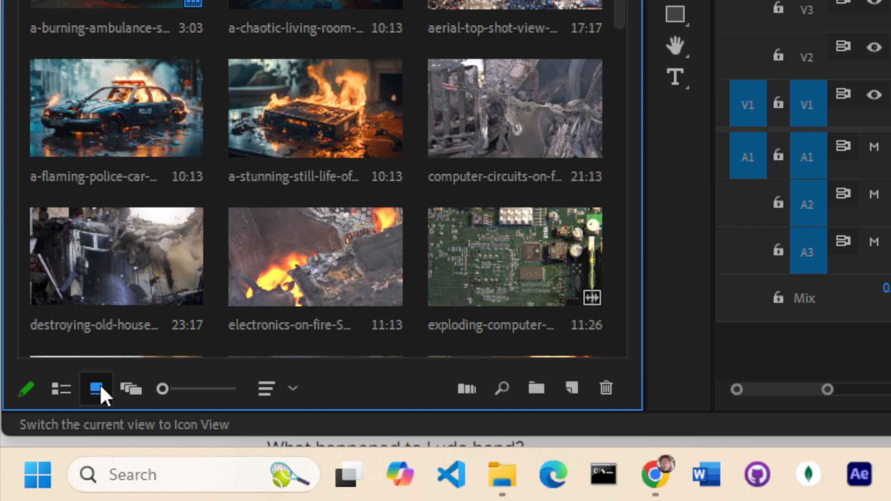
Examine the project bin in list view, sorting clips by name and by frame rate, before returning to icon view
click(52, 388)
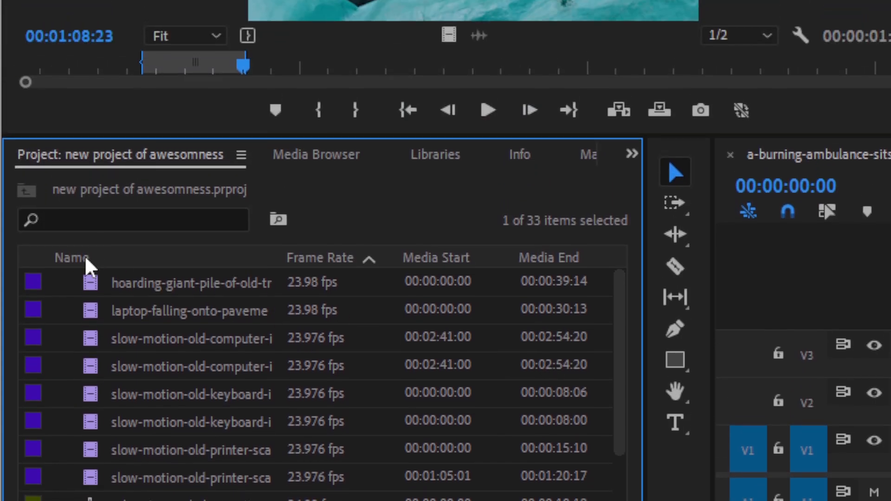
click(85, 254)
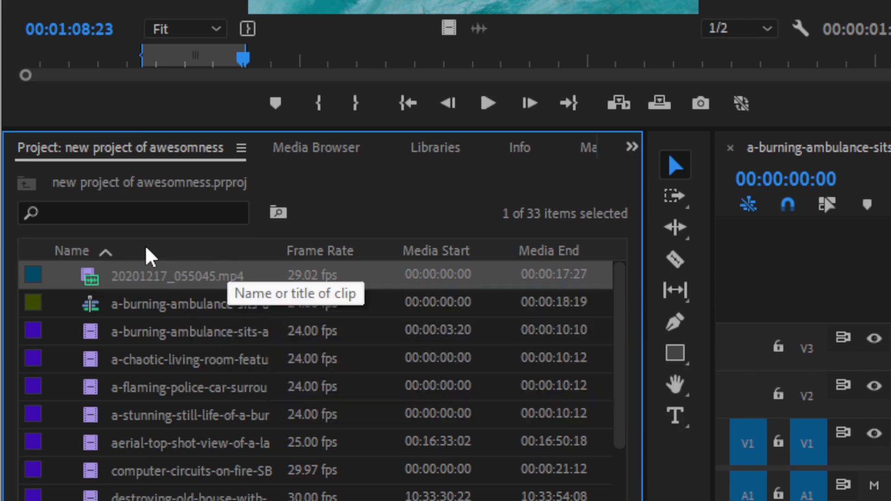
click(109, 254)
click(339, 253)
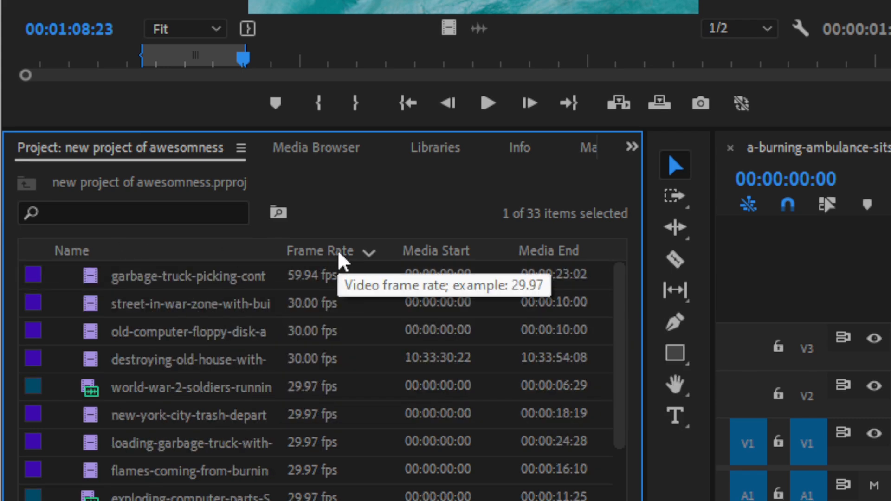
click(339, 253)
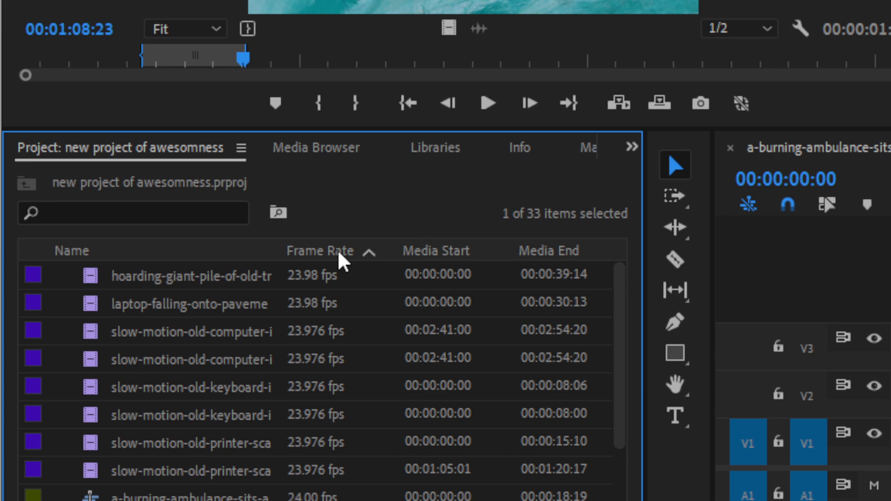
click(148, 256)
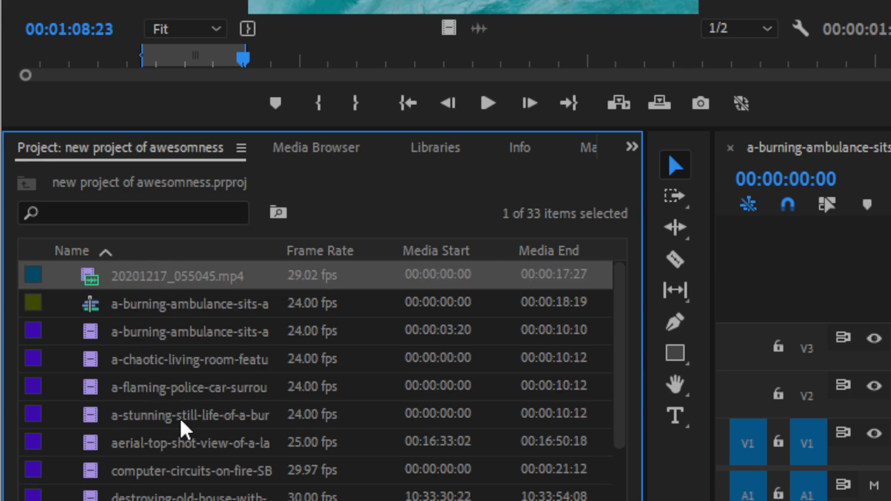
scroll(181, 421, down, 5)
scroll(179, 418, down, 5)
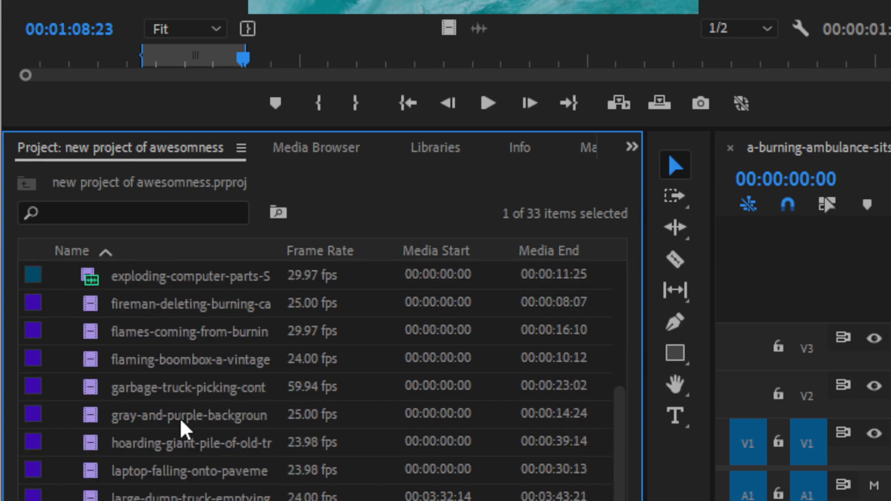
scroll(179, 417, up, 6)
scroll(180, 417, up, 2)
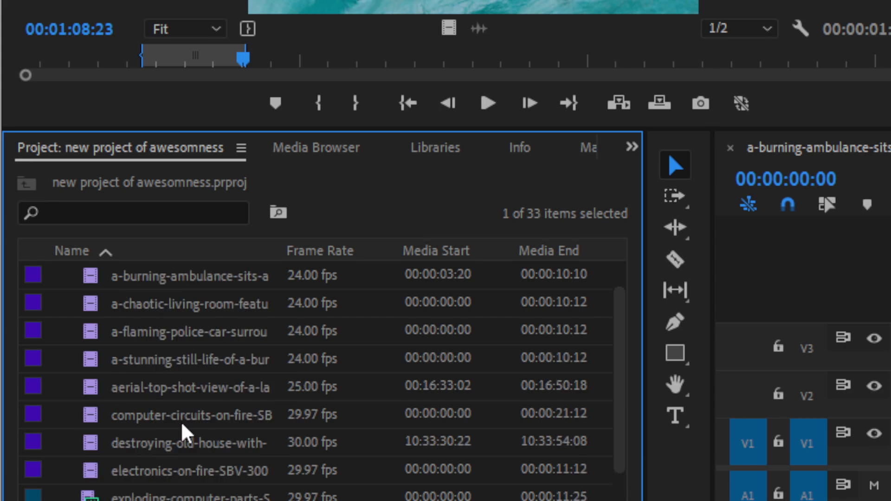
scroll(180, 421, down, 1)
scroll(180, 422, down, 15)
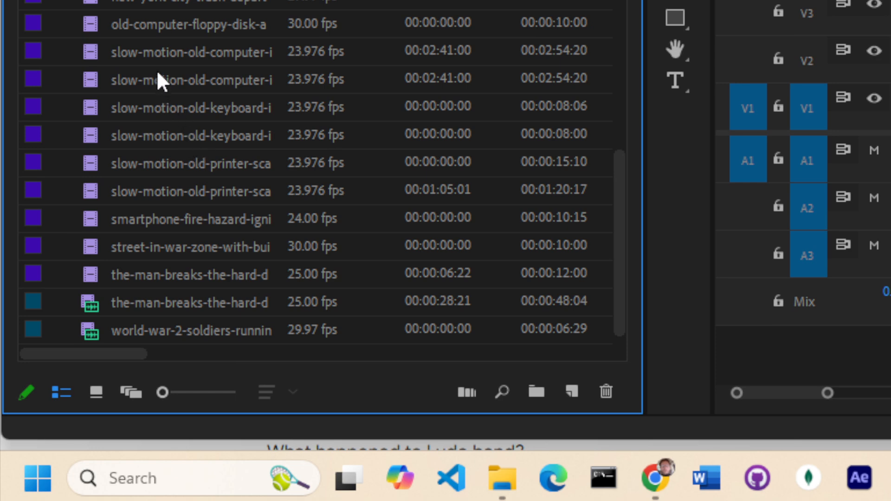
scroll(150, 57, up, 3)
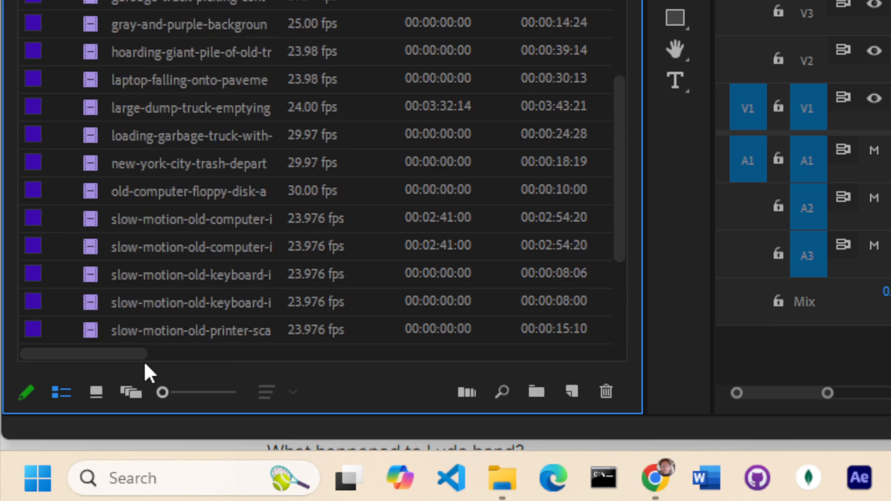
click(97, 392)
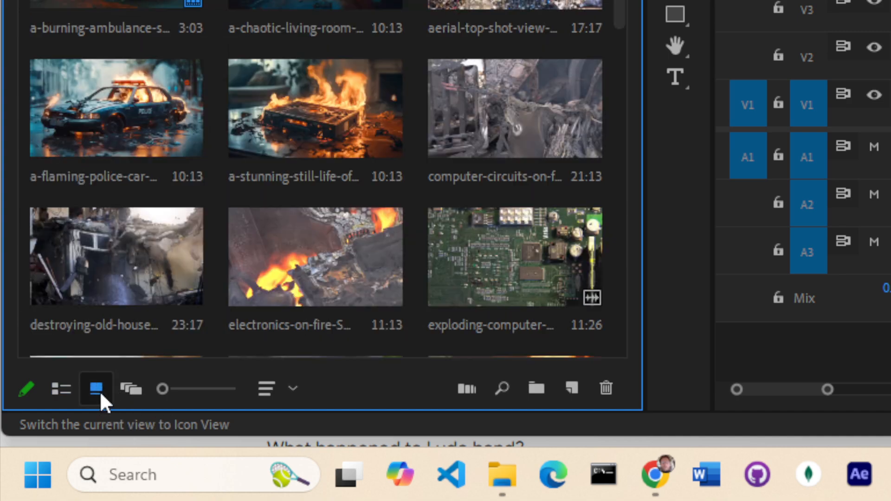
Resize and rearrange the workspace panels so the project bin is narrower and the timeline wider
drag(645, 261, 611, 253)
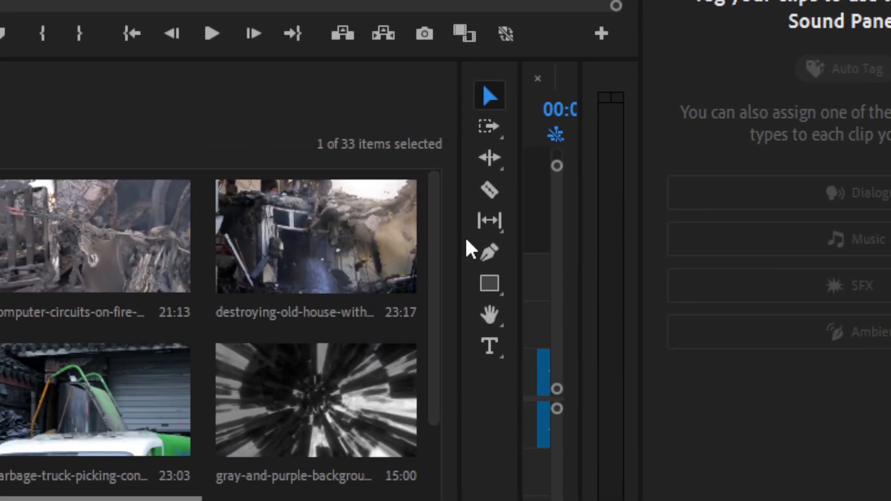
drag(459, 262, 416, 253)
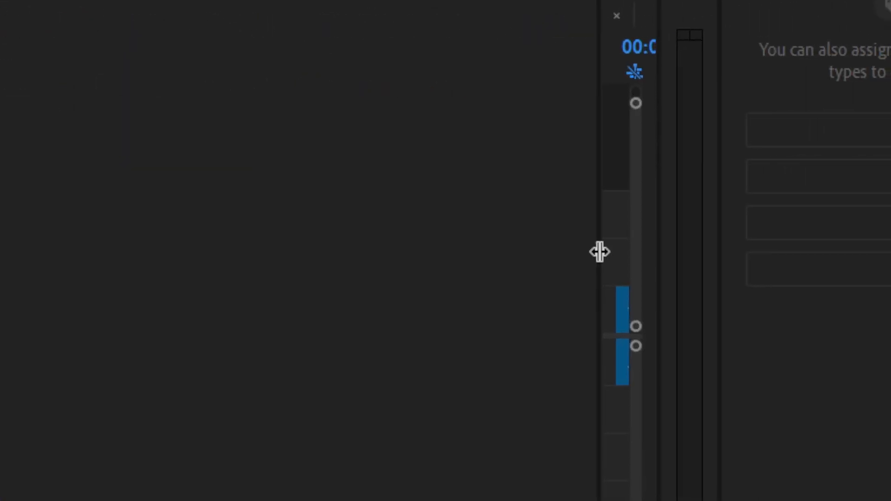
drag(741, 249, 539, 257)
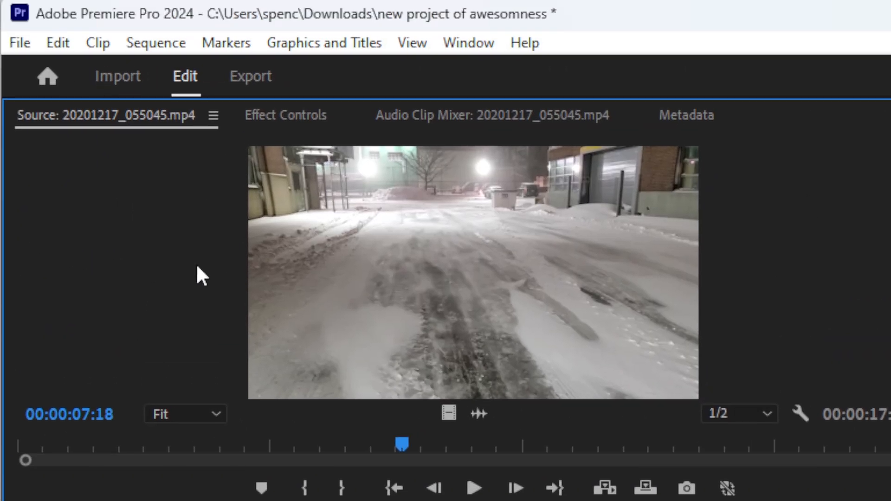
key(ctrl+alt+z)
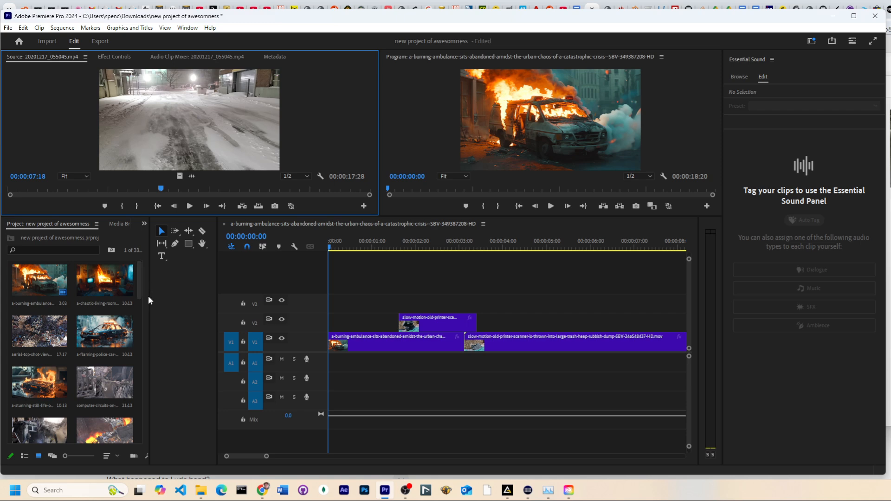
drag(150, 296, 169, 298)
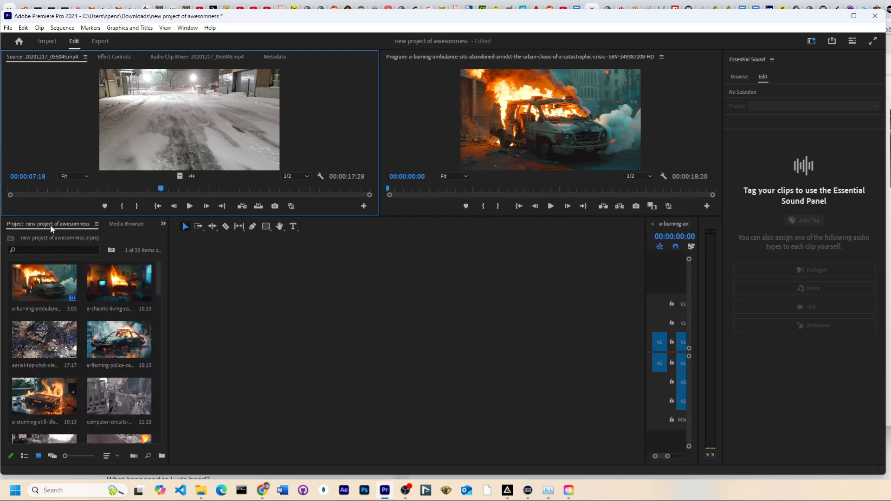
drag(48, 226, 116, 319)
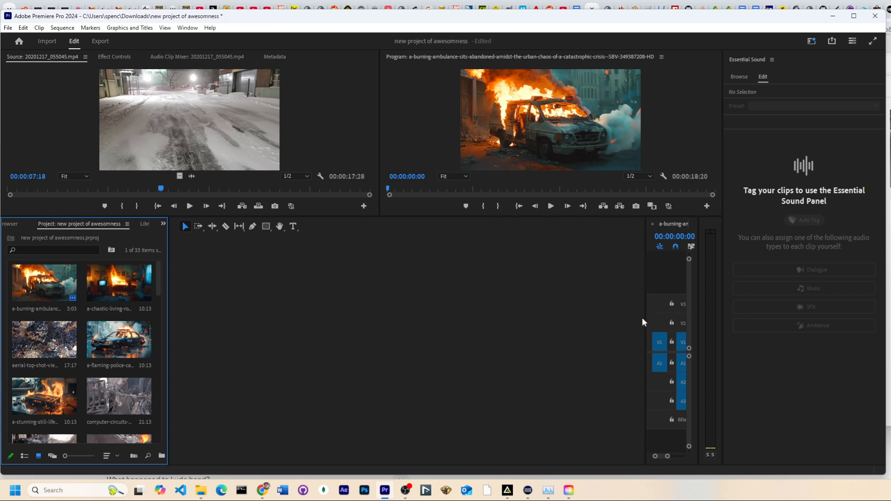
drag(645, 319, 194, 324)
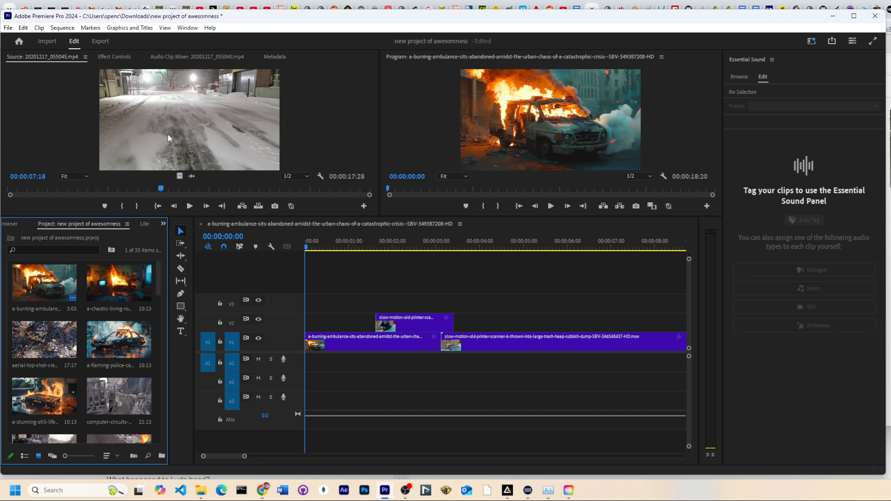
Try placing only the snow street clip's audio onto track A1 of the sequence, then undo it
click(210, 363)
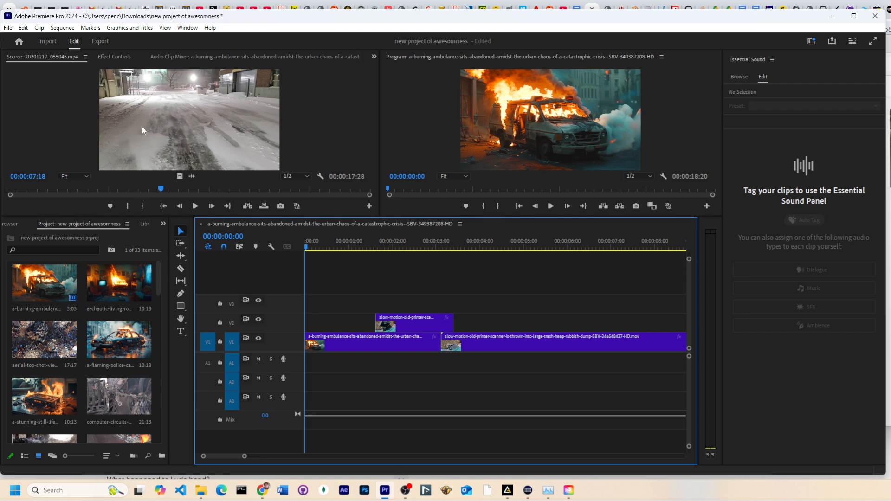
mouse_move(143, 116)
mouse_down()
mouse_move(457, 321)
mouse_move(145, 120)
mouse_up()
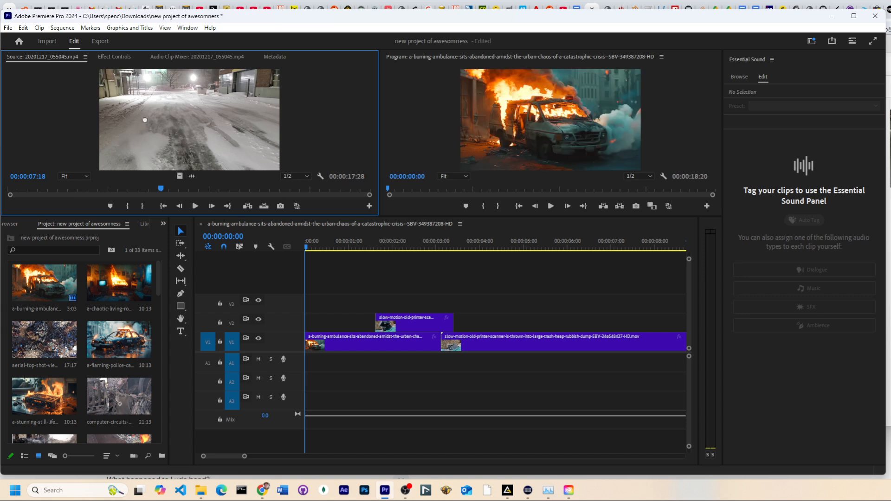
click(206, 364)
click(212, 342)
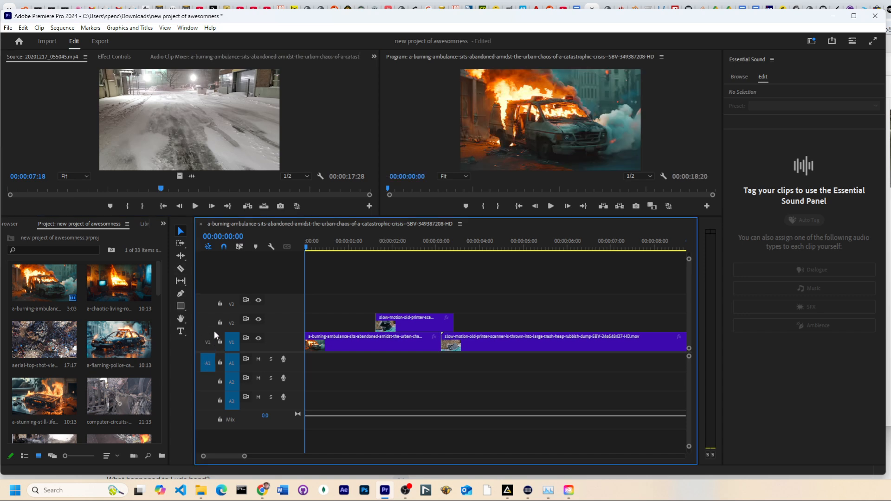
drag(158, 149, 396, 374)
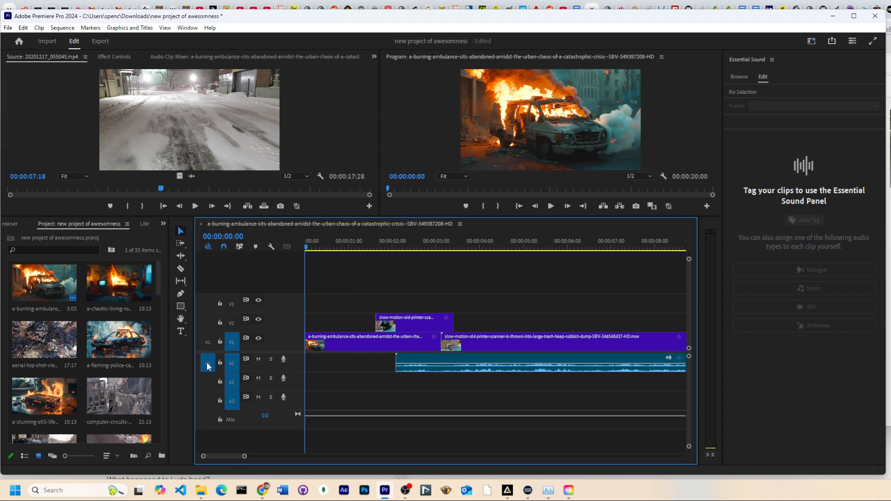
key(ctrl+z)
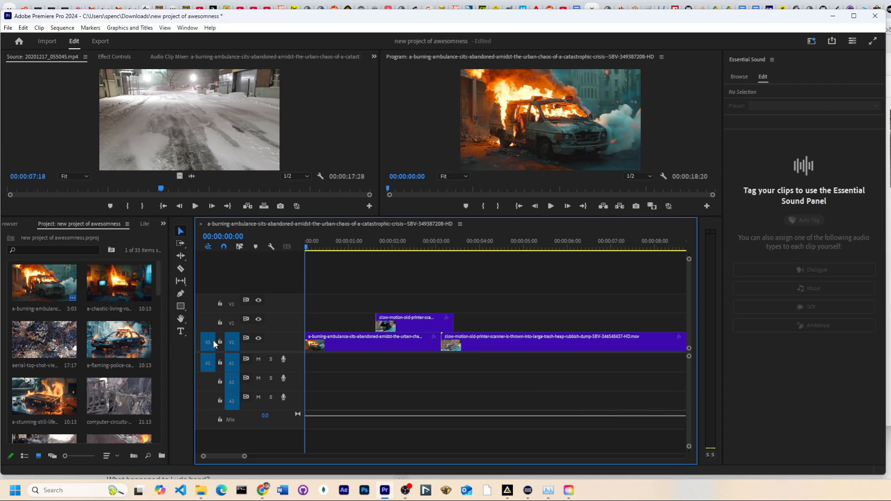
Try overlaying the snow street clip on V2 after the printer overlay, then undo the placement
drag(146, 135, 465, 330)
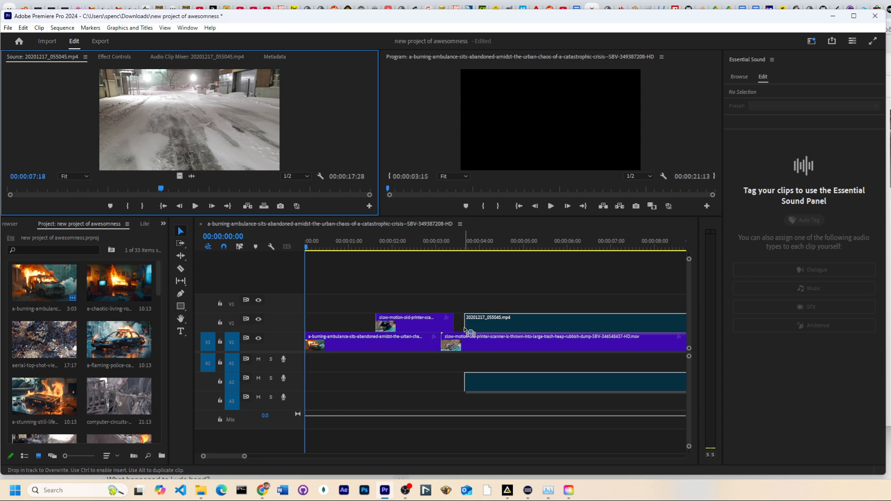
drag(465, 330, 466, 330)
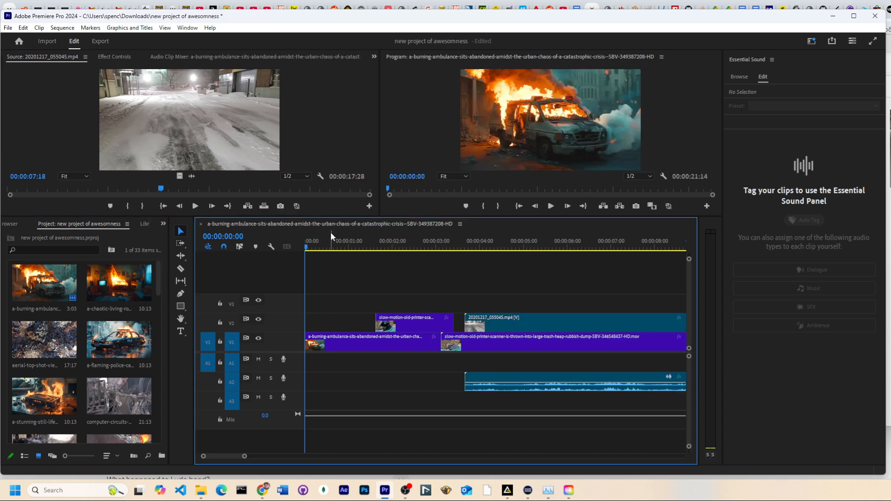
key(ctrl+z)
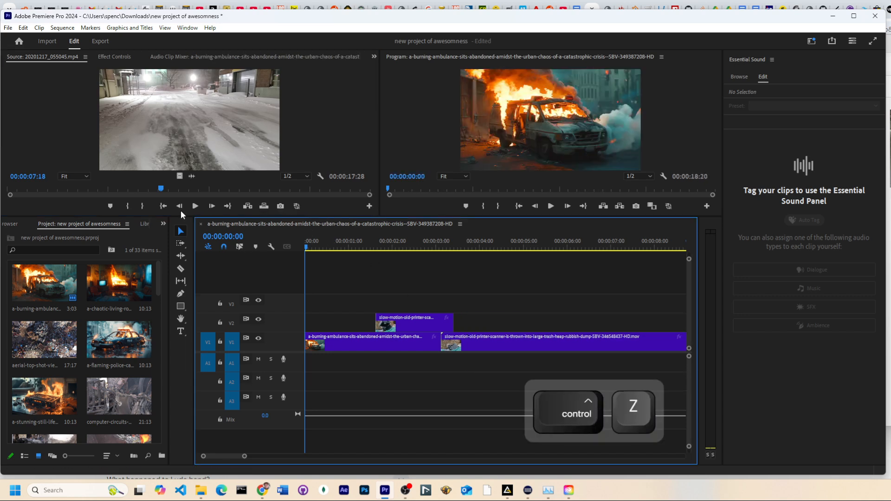
Mark an in point at 00:00:06:00 in the snow street clip in the Source Monitor
click(121, 196)
mouse_move(124, 189)
mouse_down()
mouse_move(165, 190)
mouse_move(130, 189)
mouse_up()
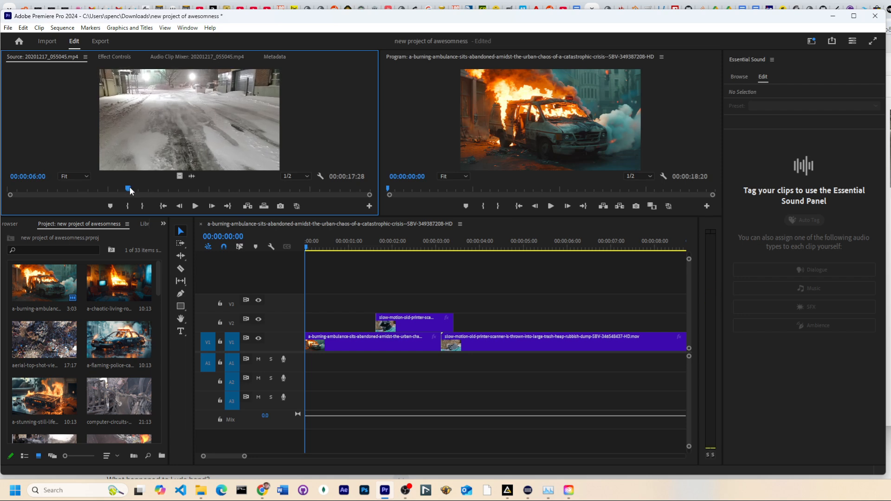
key(i)
Scrub, step frame by frame and play through the snow street clip in the Source Monitor to review its footage
click(135, 191)
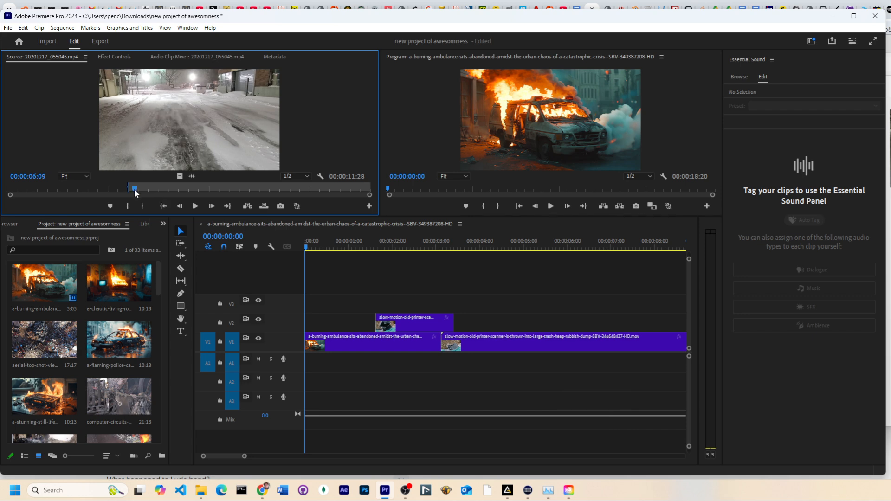
drag(135, 191, 174, 194)
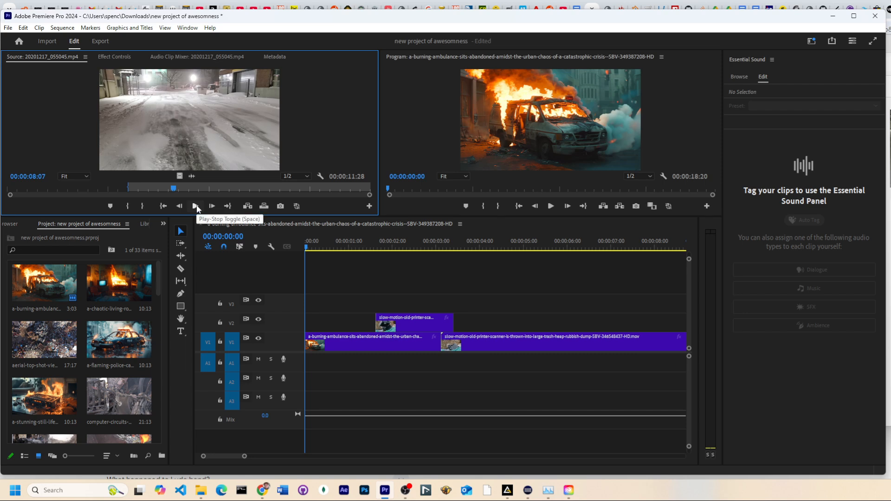
key(Right)
key(Right)
key(Right)
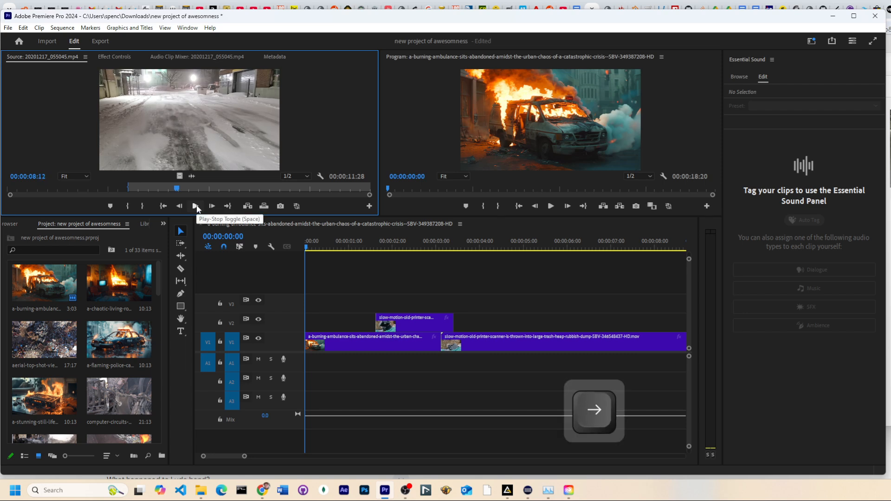
key(Right)
key(Right)
key(Right)
key(Right)
key(Right)
key(Left)
key(Left)
key(Left)
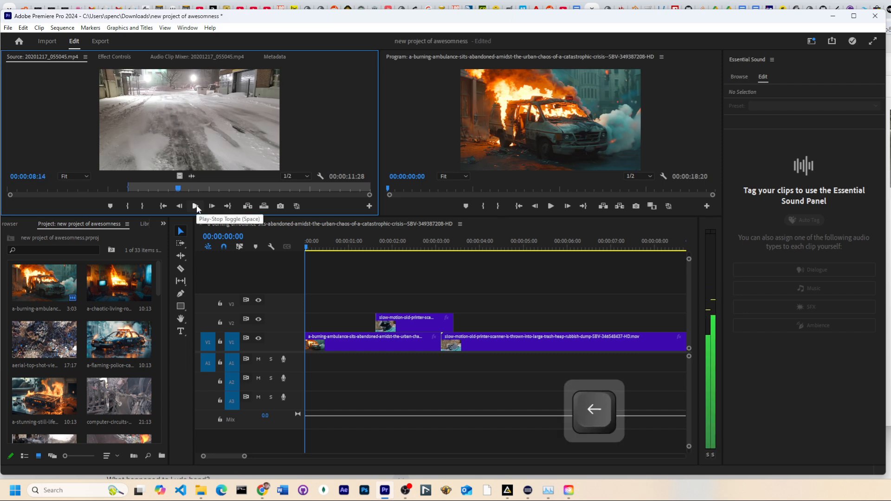
key(Left)
key(Left)
key(Left)
key(Left)
key(Left)
key(Left)
key(Left)
key(Left)
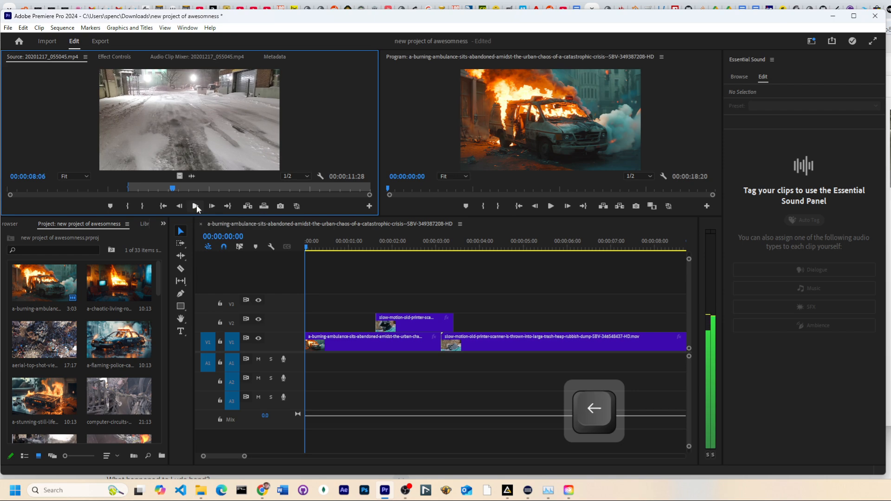
key(Left)
key(Right)
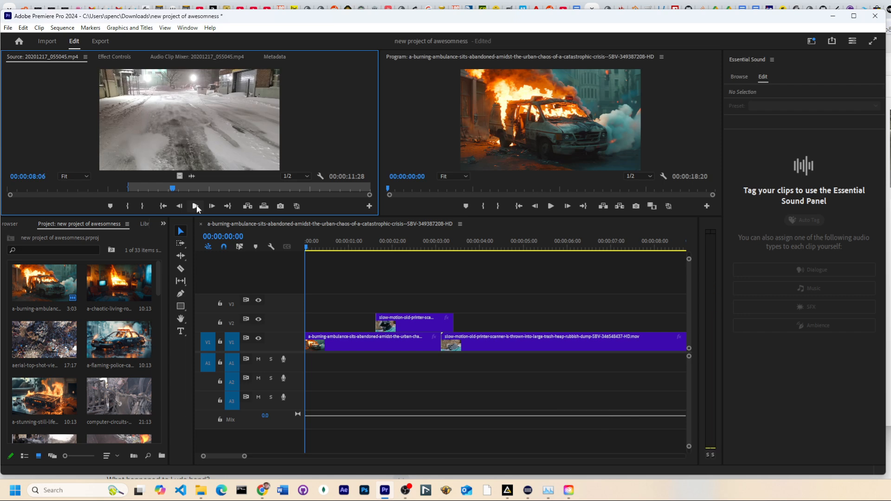
key(l)
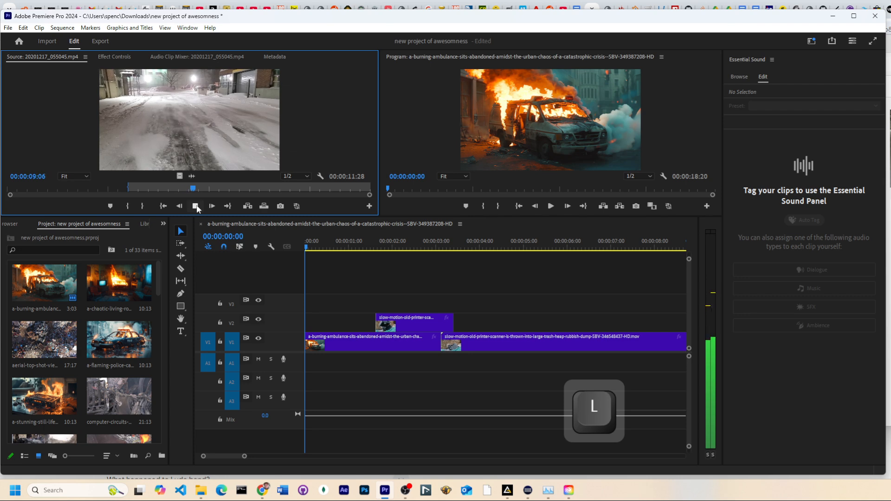
key(k)
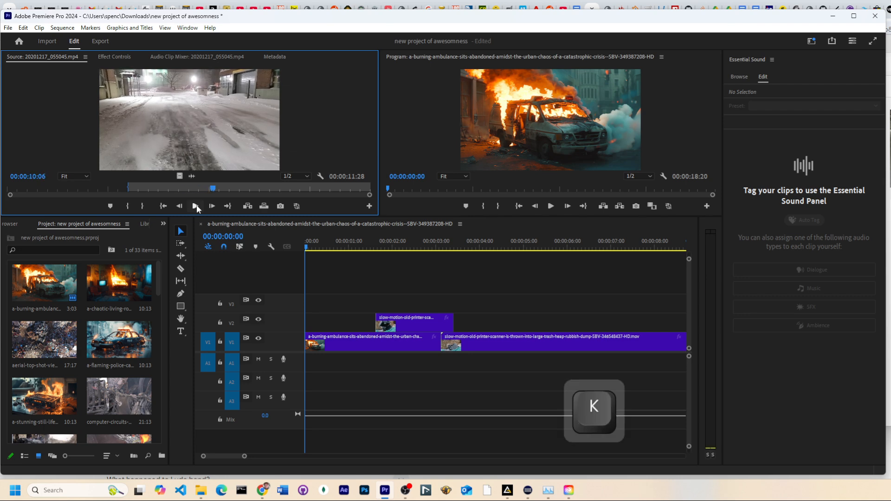
key(j)
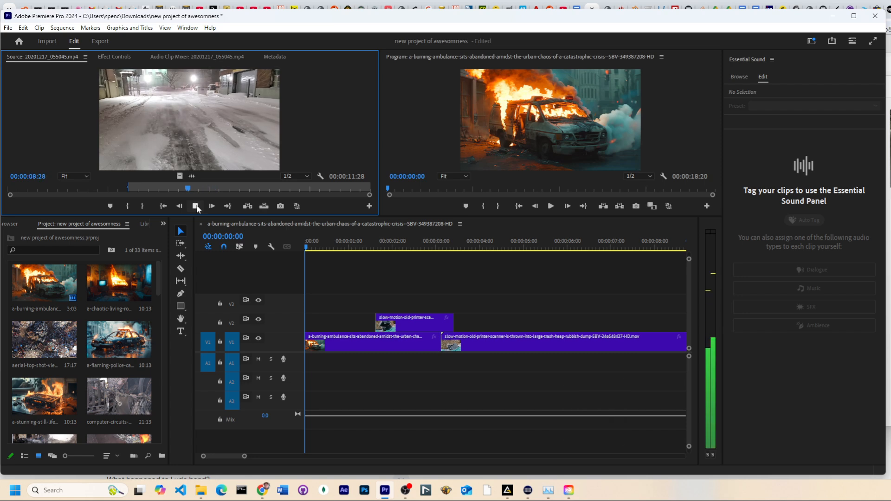
key(k)
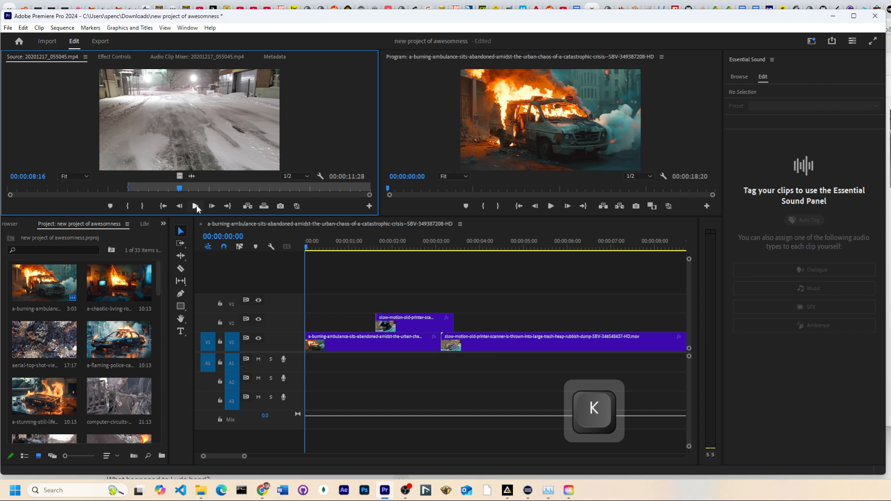
key(l)
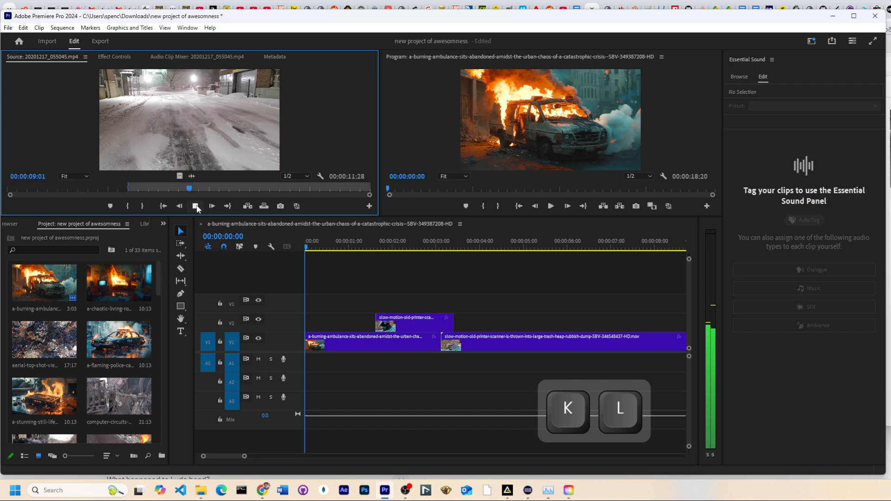
key(k)
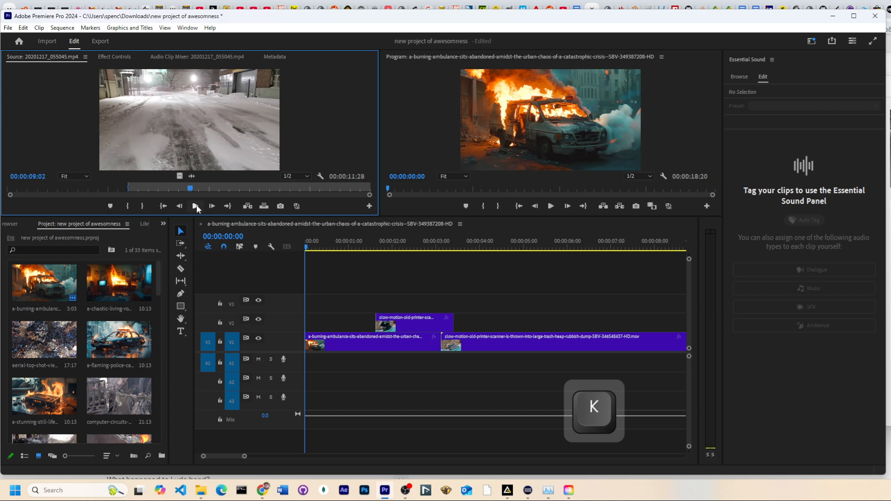
key(j)
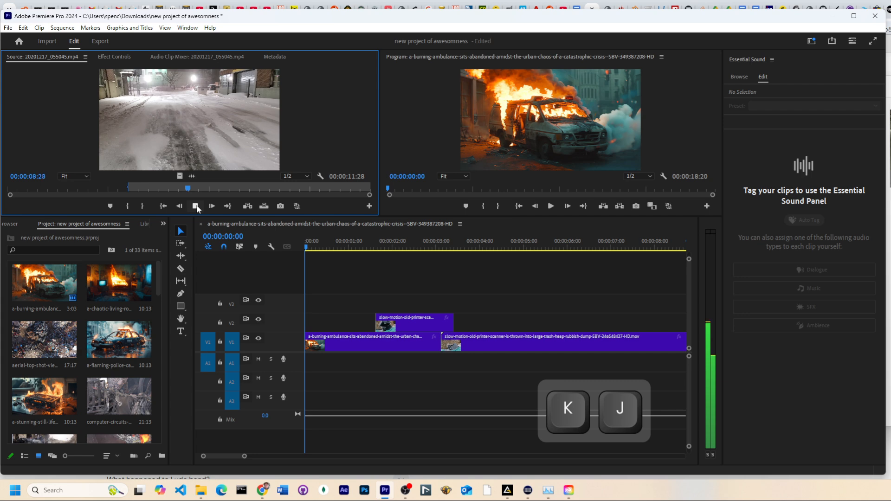
key(k)
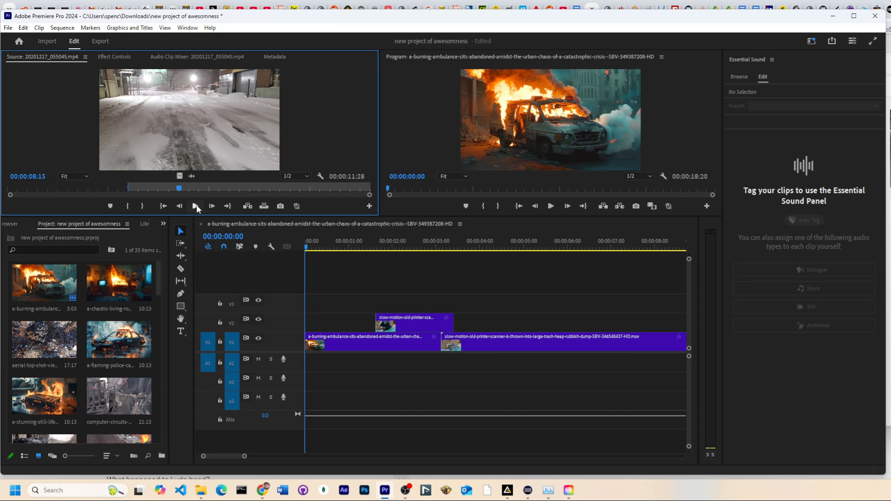
key(l)
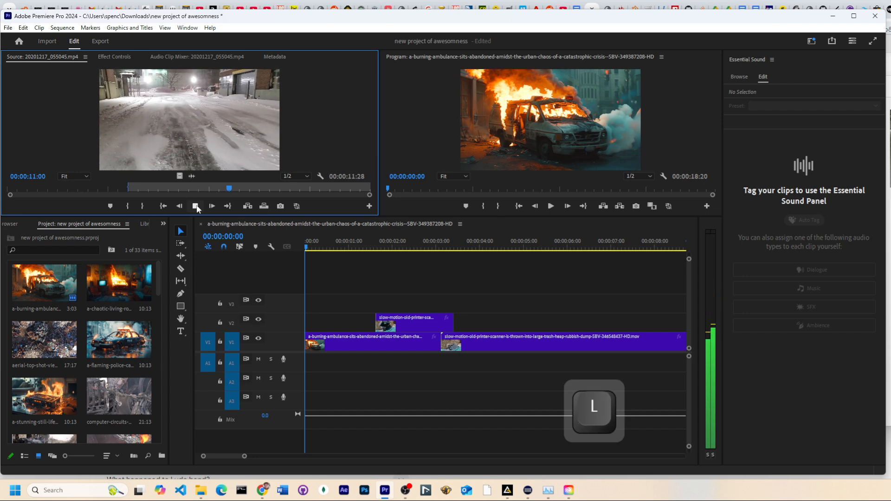
key(l)
key(j)
key(j)
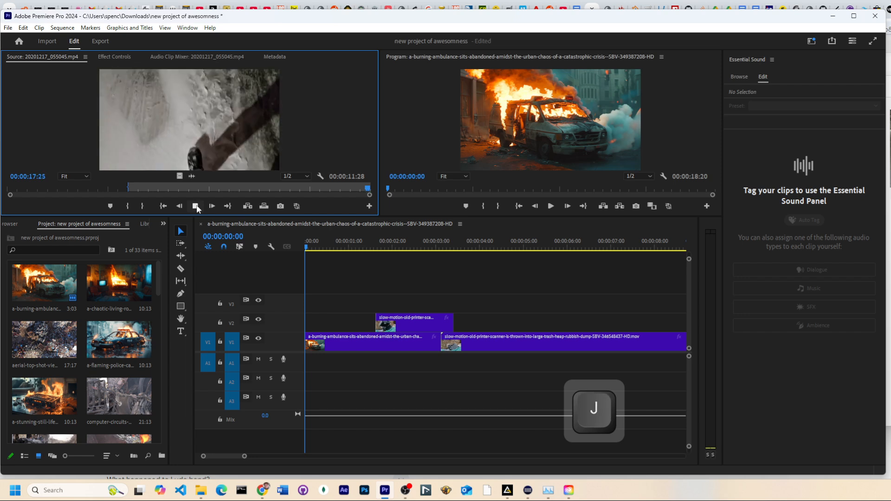
key(k)
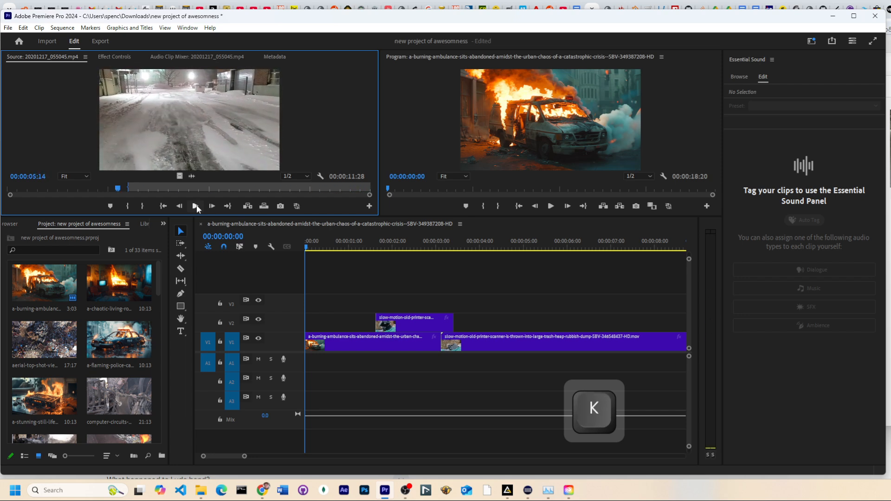
key(l)
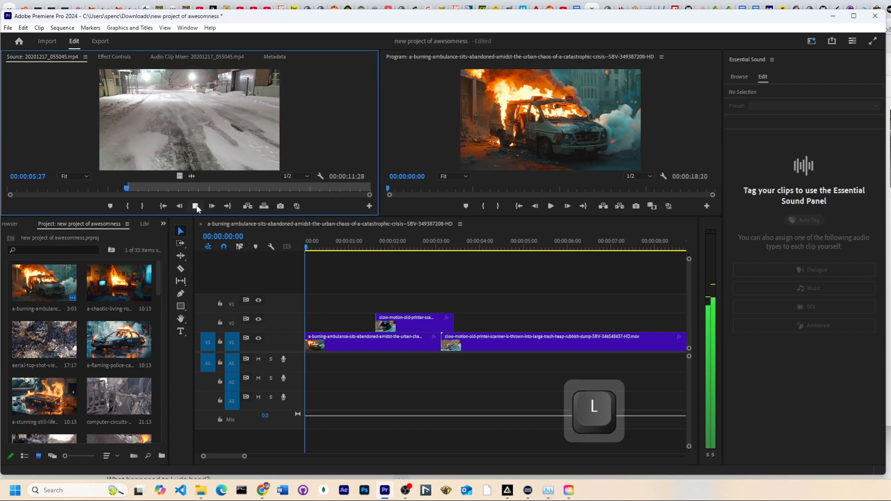
key(k)
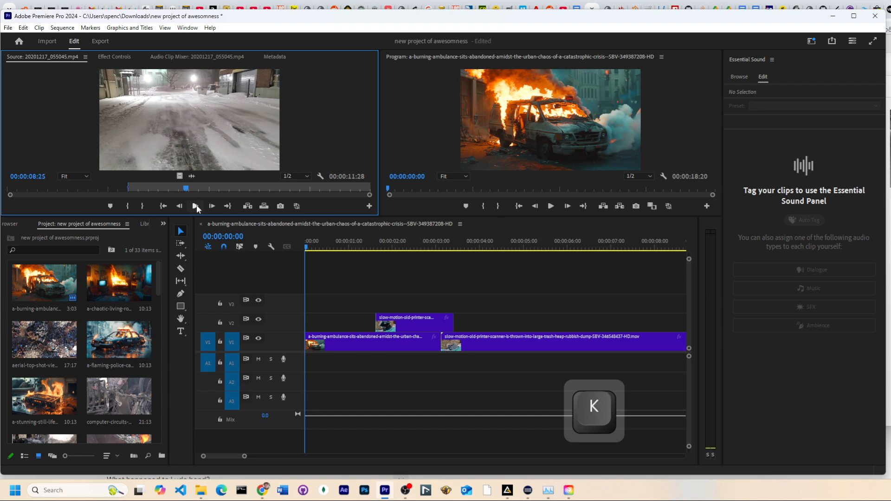
Mark an out point at 00:00:09:00 in the snow street clip in the Source Monitor
key(Right)
key(Right)
key(Right)
key(Right)
key(Right)
key(o)
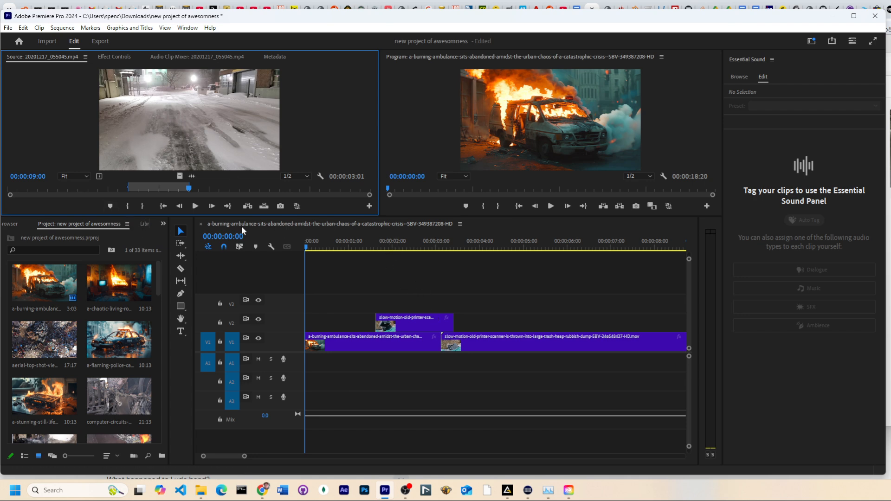
Set a sequence in point at 00:00:00:14 in the timeline
mouse_move(357, 245)
mouse_down()
mouse_move(484, 260)
mouse_move(316, 277)
mouse_move(339, 276)
mouse_move(327, 279)
mouse_up()
key(Right)
key(Right)
key(Right)
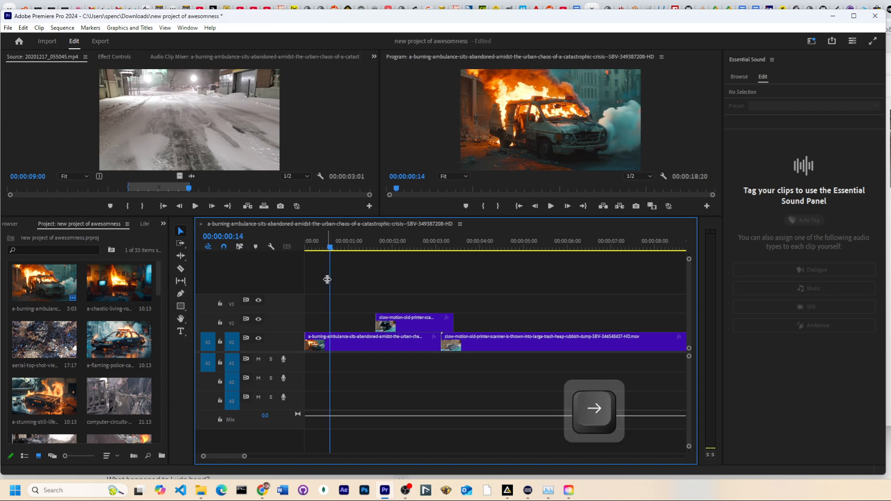
key(i)
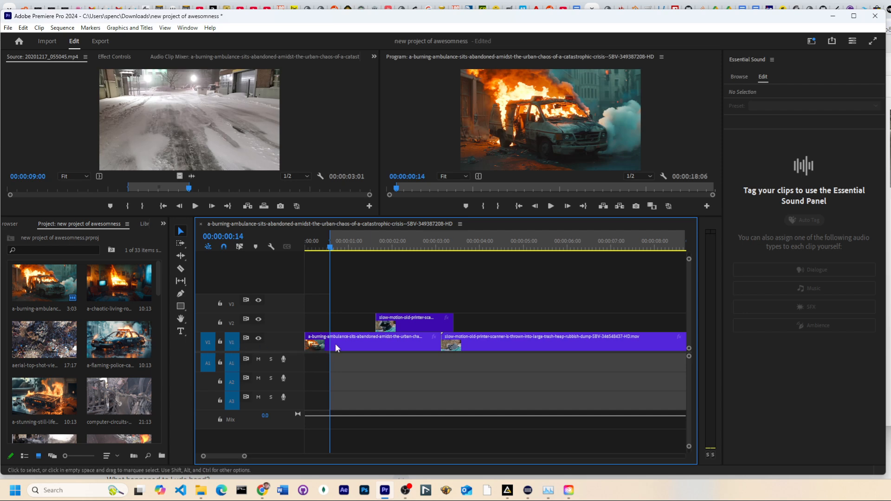
Try overlaying the snow street clip onto track V3 at the sequence in point, then undo it
drag(207, 345, 230, 302)
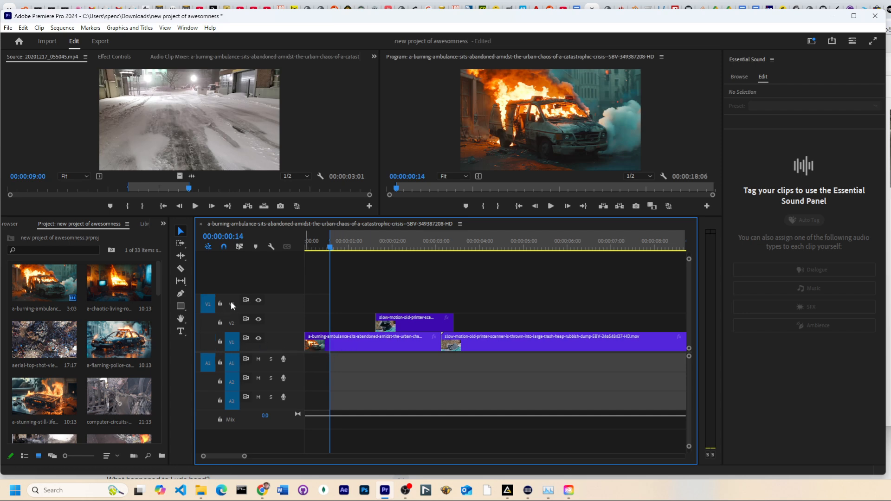
click(233, 342)
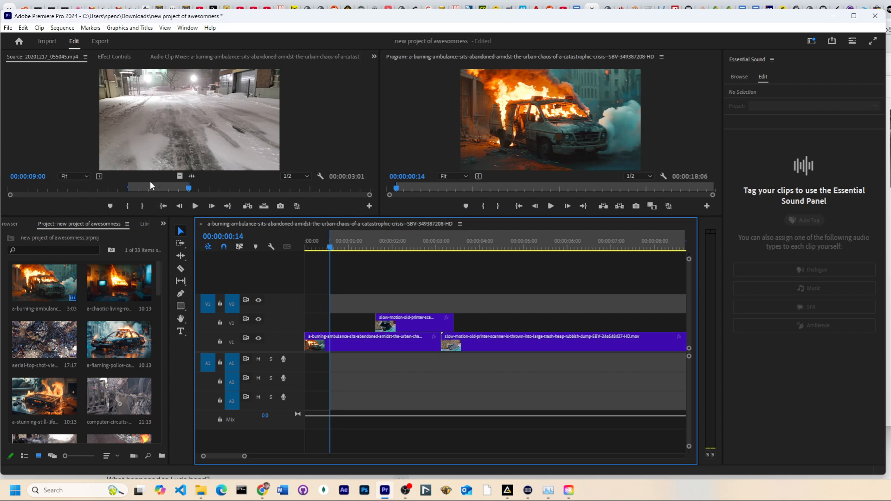
click(263, 206)
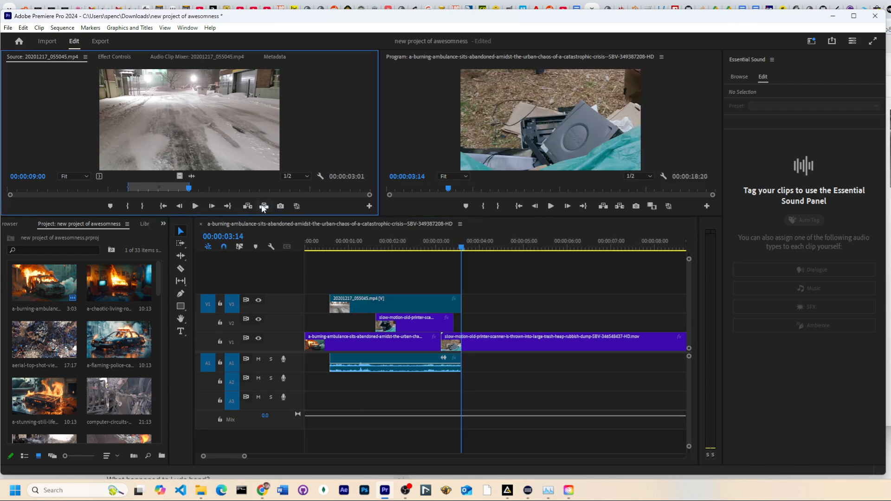
key(ctrl+z)
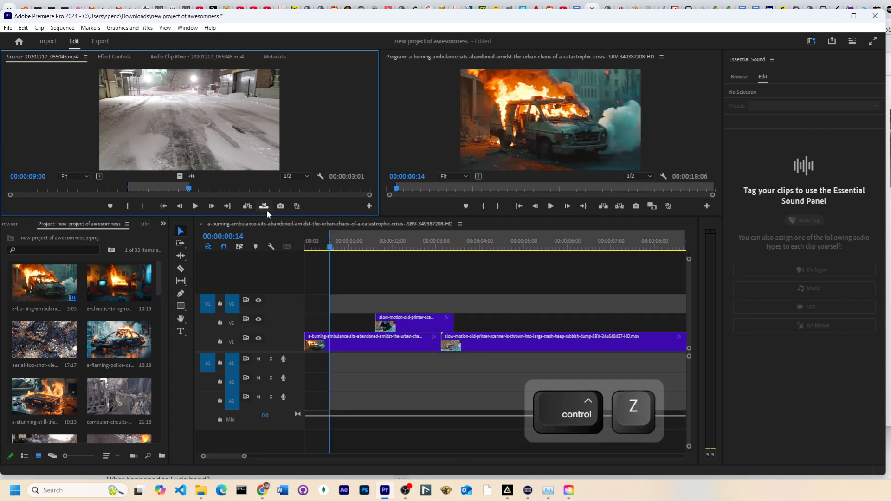
Try inserting the snow street clip on track V1 at the sequence in point, then undo it
click(228, 330)
drag(227, 329, 235, 341)
click(235, 304)
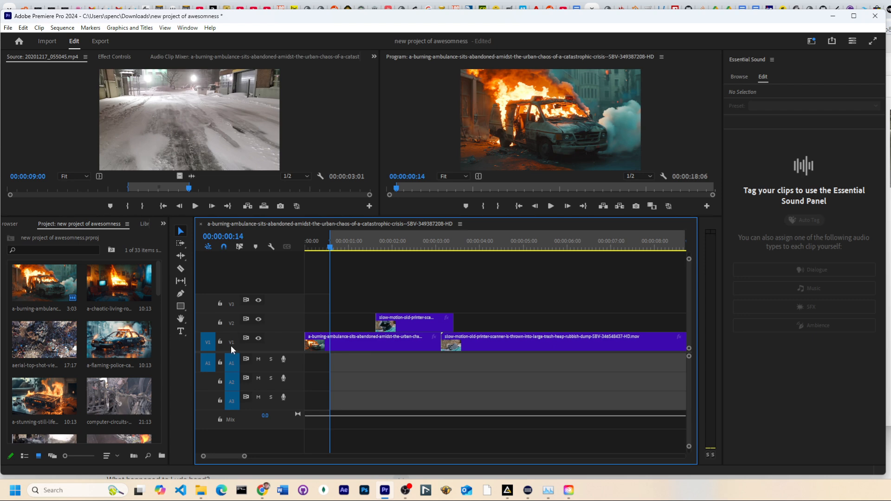
click(230, 343)
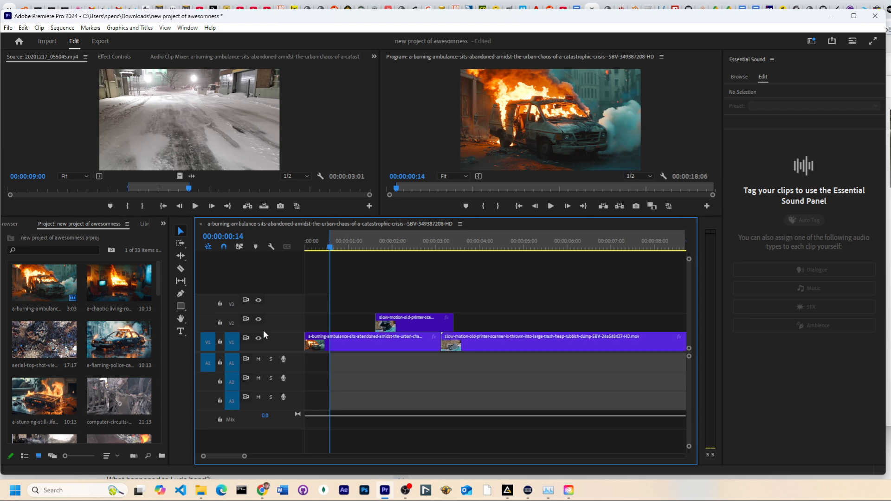
click(263, 207)
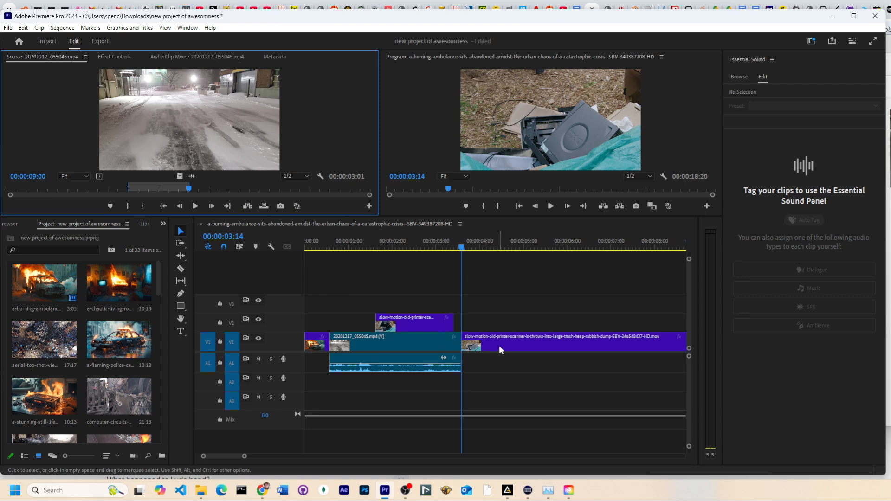
key(ctrl+z)
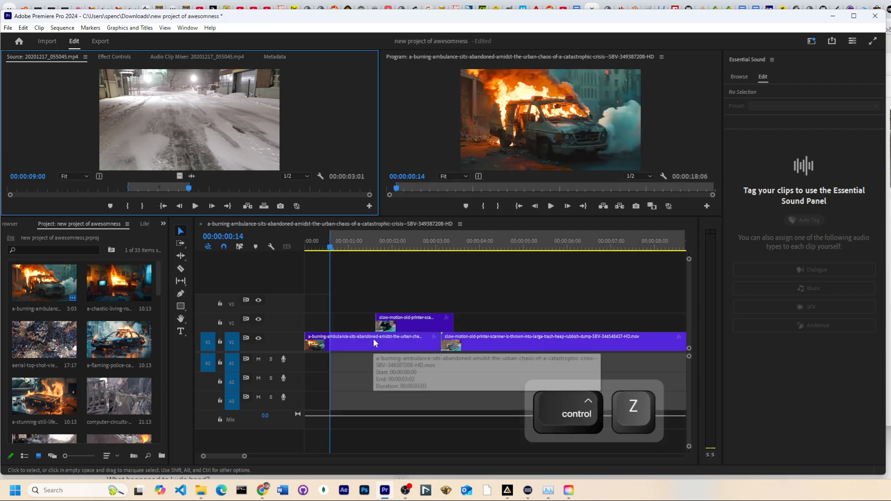
Mark a sequence in/out range from 00:00:01:05 to 00:00:04:21 in the timeline
click(517, 246)
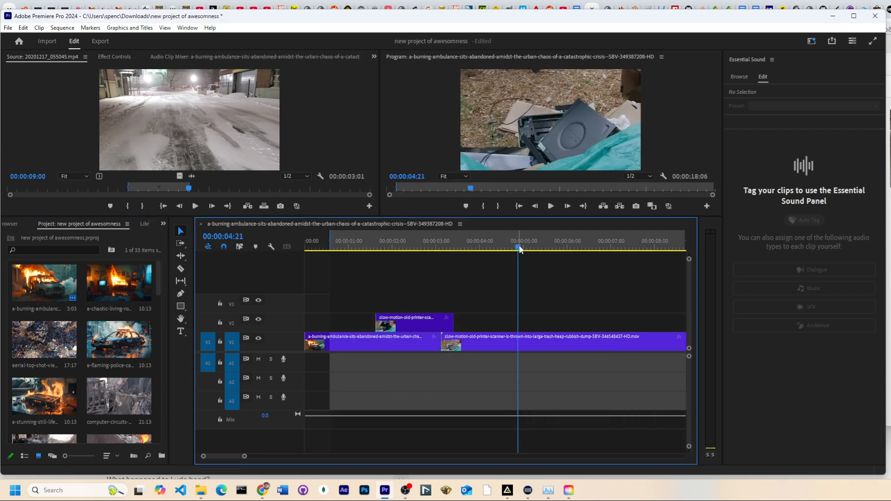
key(i)
drag(526, 241, 490, 252)
key(o)
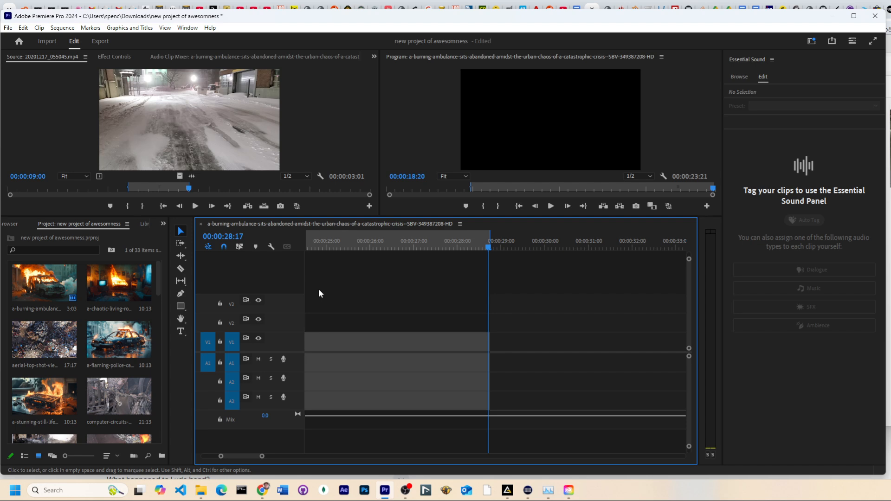
key(x)
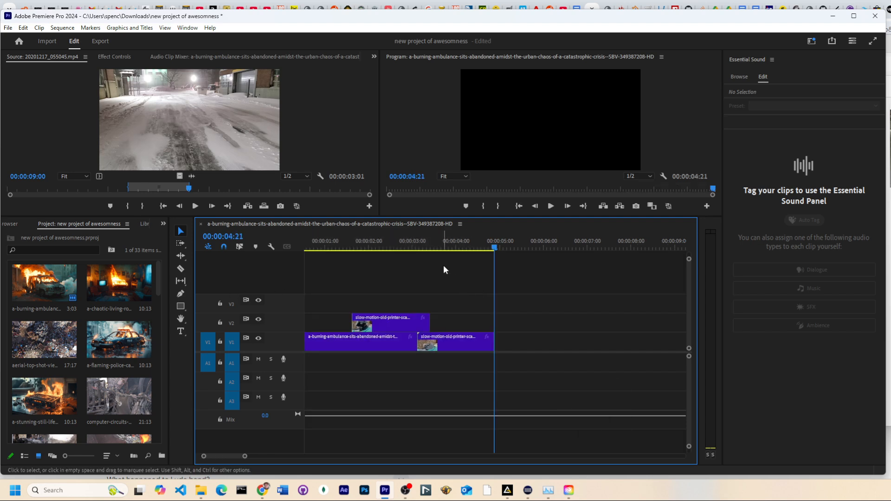
click(409, 247)
drag(409, 247, 334, 246)
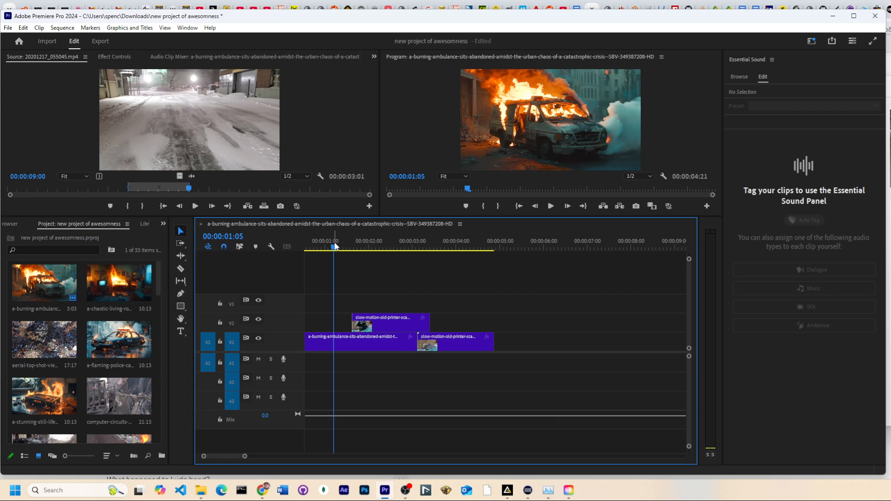
key(i)
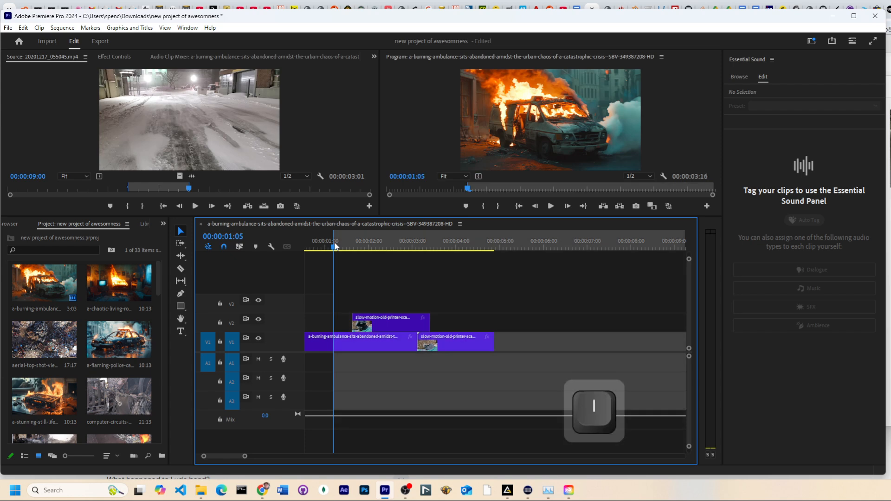
Try overwriting the snow street clip into the marked sequence range, then undo it
click(265, 205)
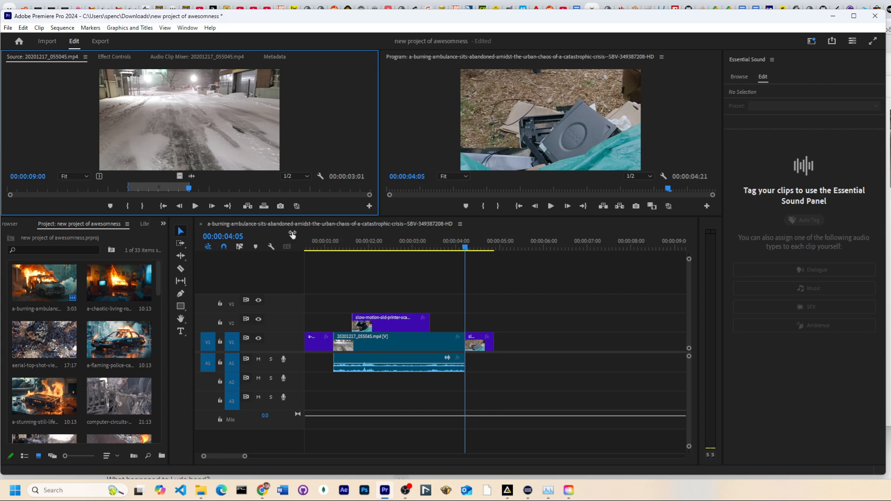
key(ctrl+z)
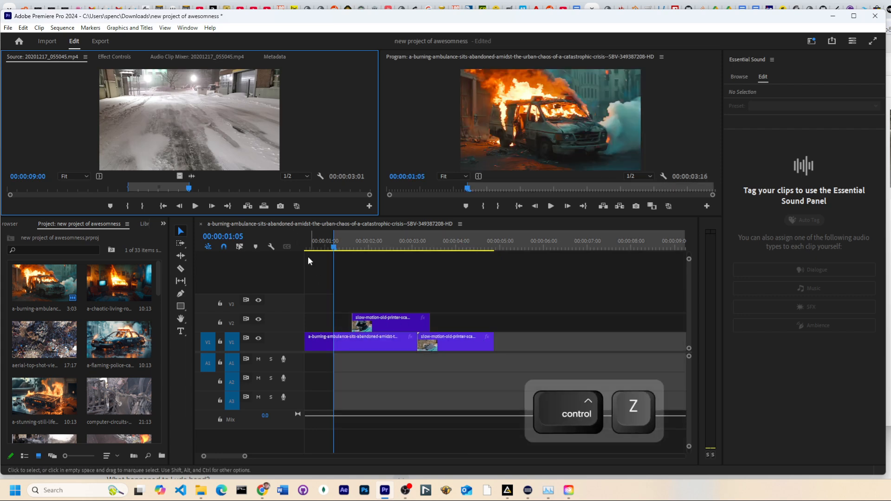
Try inserting the snow street clip into the marked sequence range, then undo it
click(248, 206)
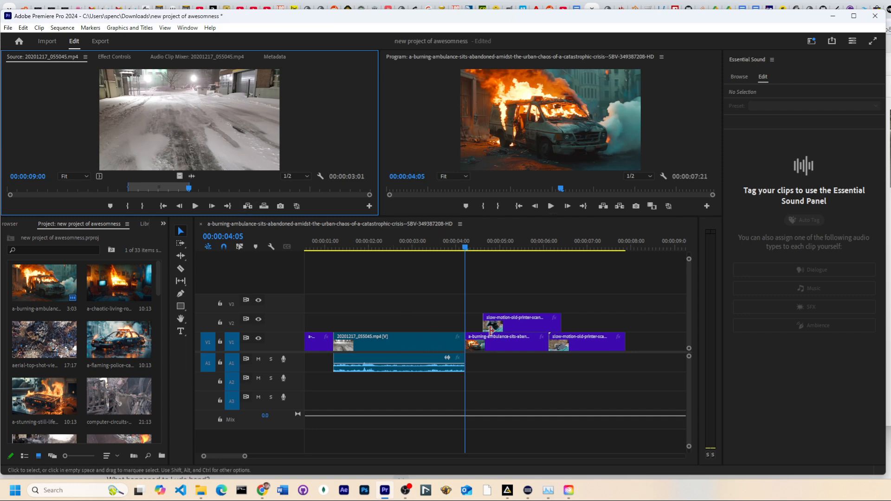
key(ctrl)
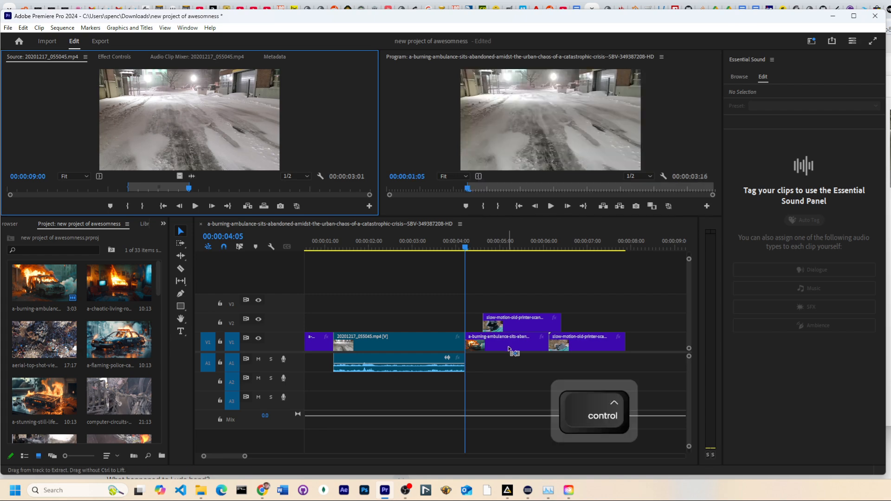
key(ctrl+z)
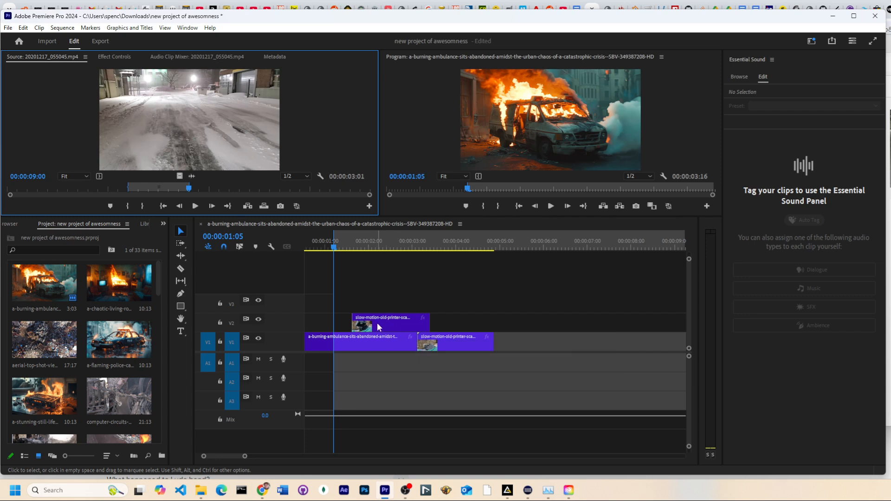
Toggle sync lock on the timeline's video and audio tracks, including V2, V1, A1 and A3
click(247, 320)
click(245, 299)
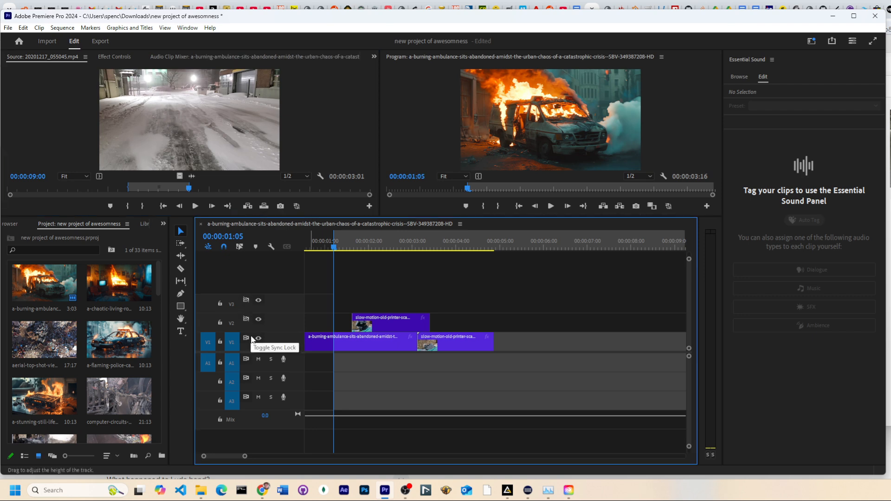
click(247, 338)
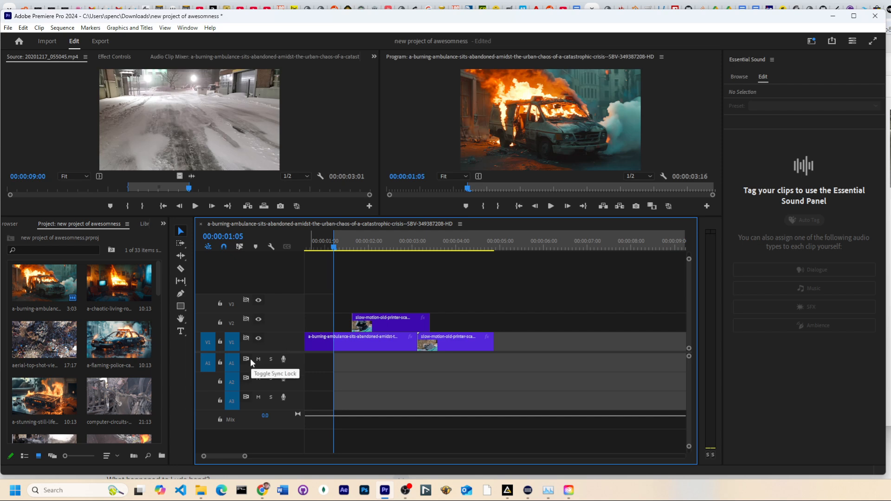
click(246, 359)
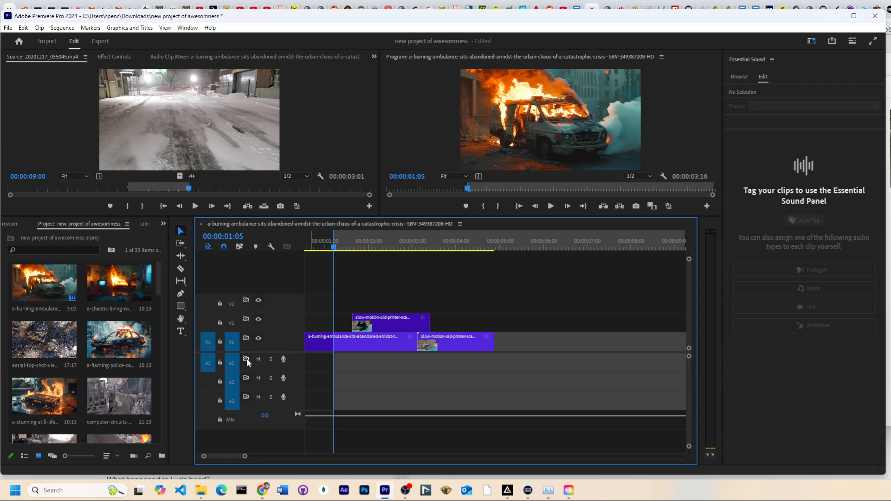
click(244, 397)
click(246, 300)
Try inserting the snow street clip into the range twice and overwriting it once, undoing each edit
click(248, 206)
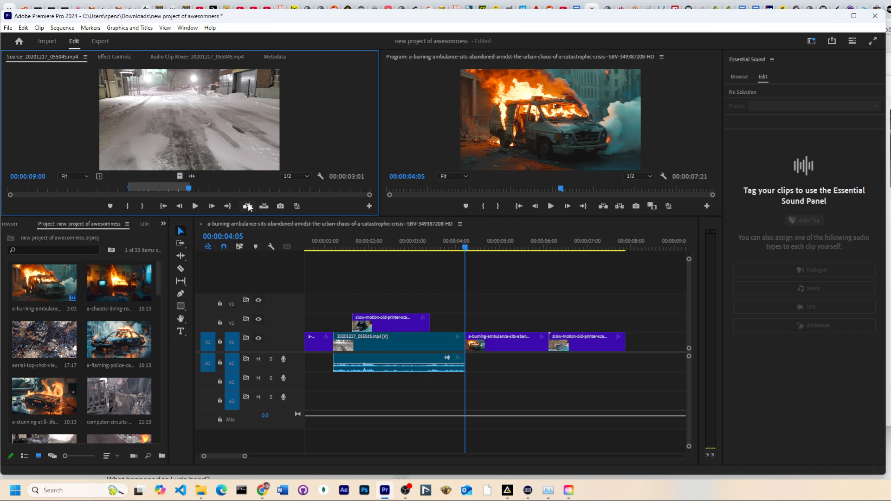
click(248, 206)
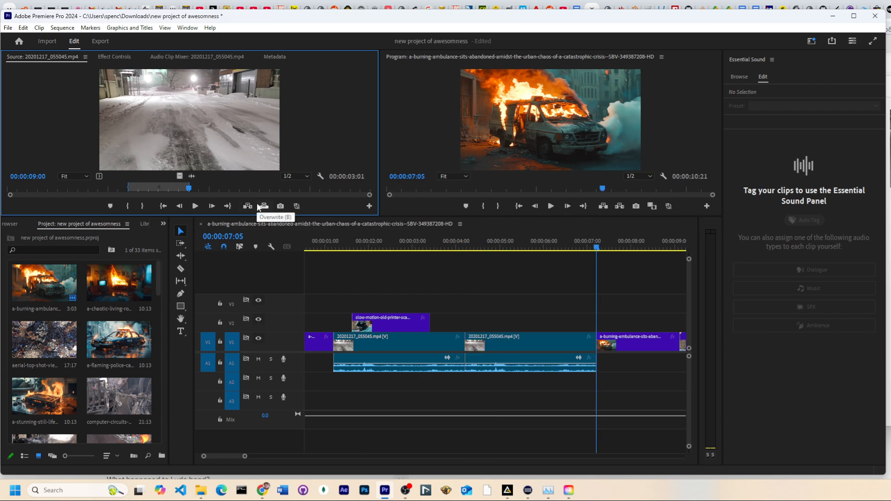
key(ctrl+z)
key(ctrl+z)
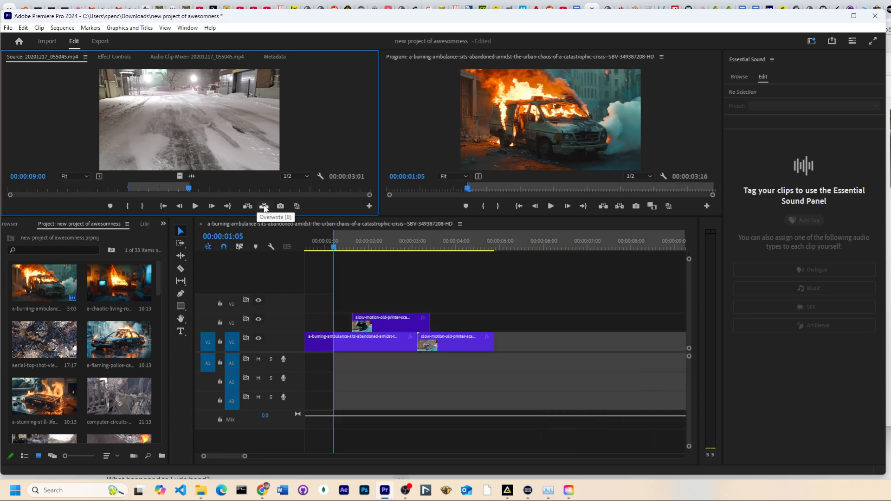
click(264, 206)
key(ctrl+z)
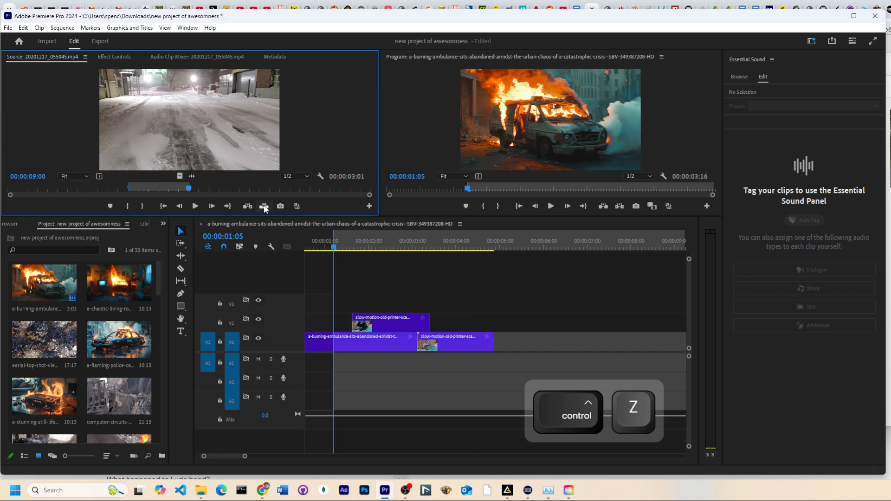